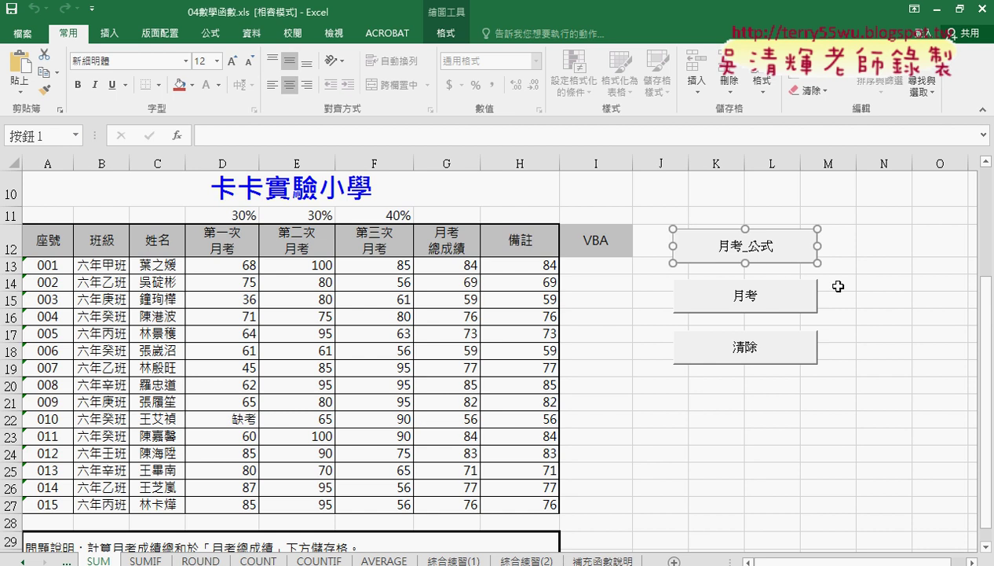
- Run the existing formula, value and clear macros on column I, checking I13's SUMPRODUCT formula
left_click(884, 316)
left_click(770, 253)
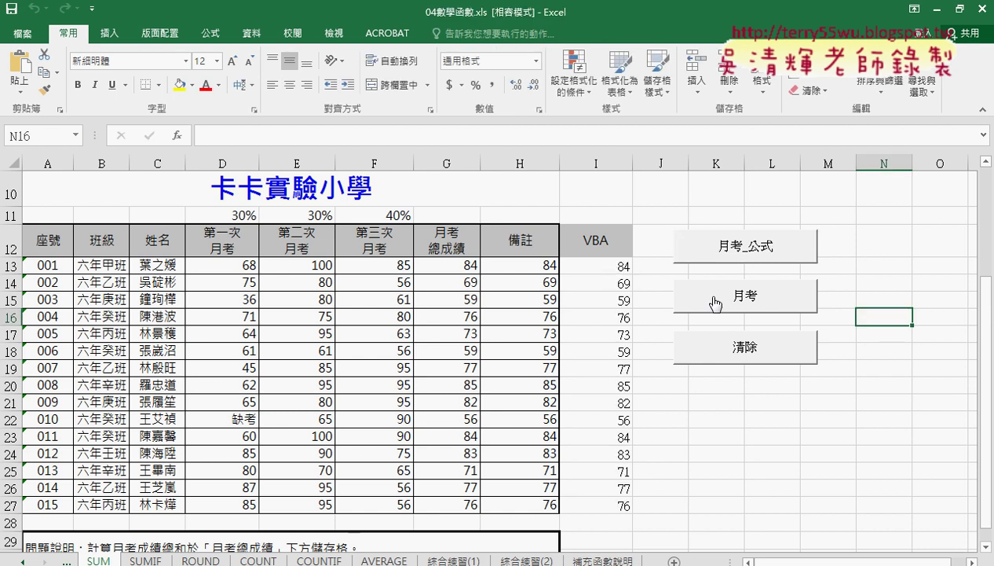
left_click(716, 350)
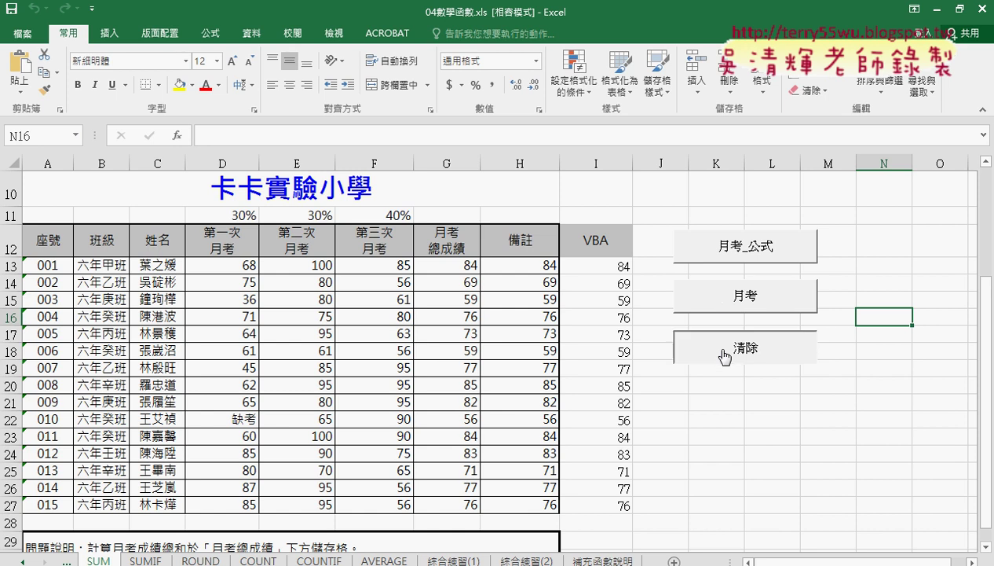
left_click(730, 250)
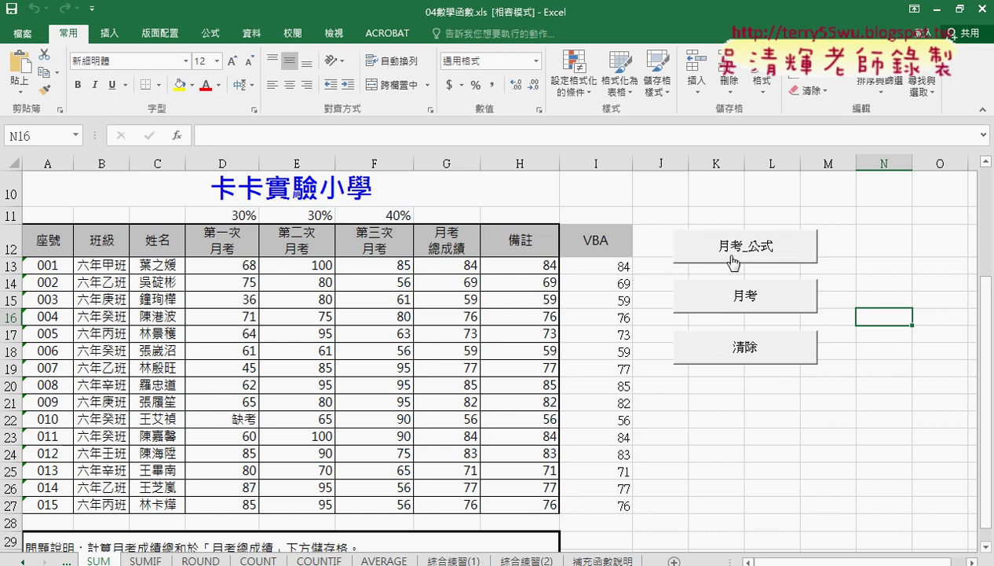
left_click(618, 267)
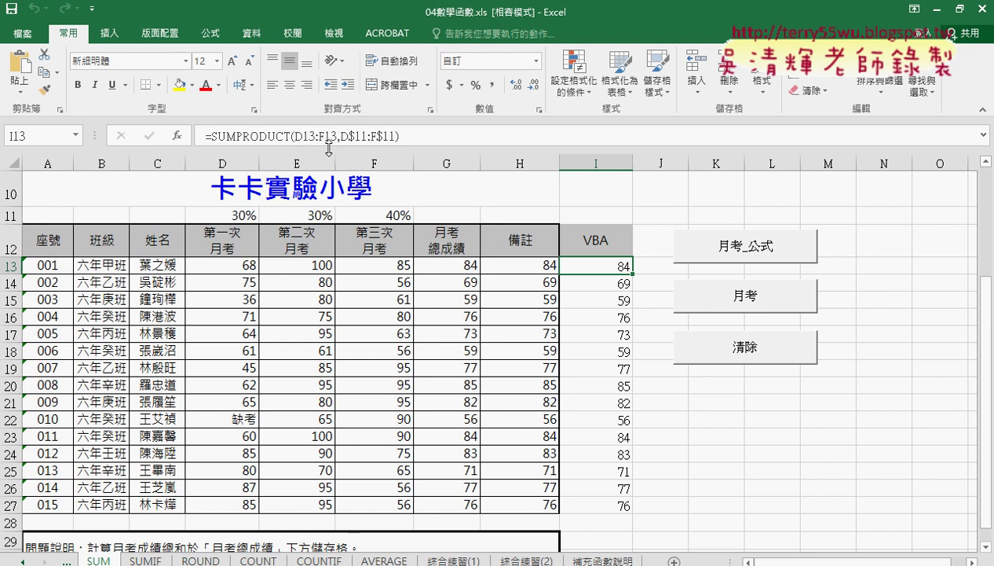
left_click(742, 302)
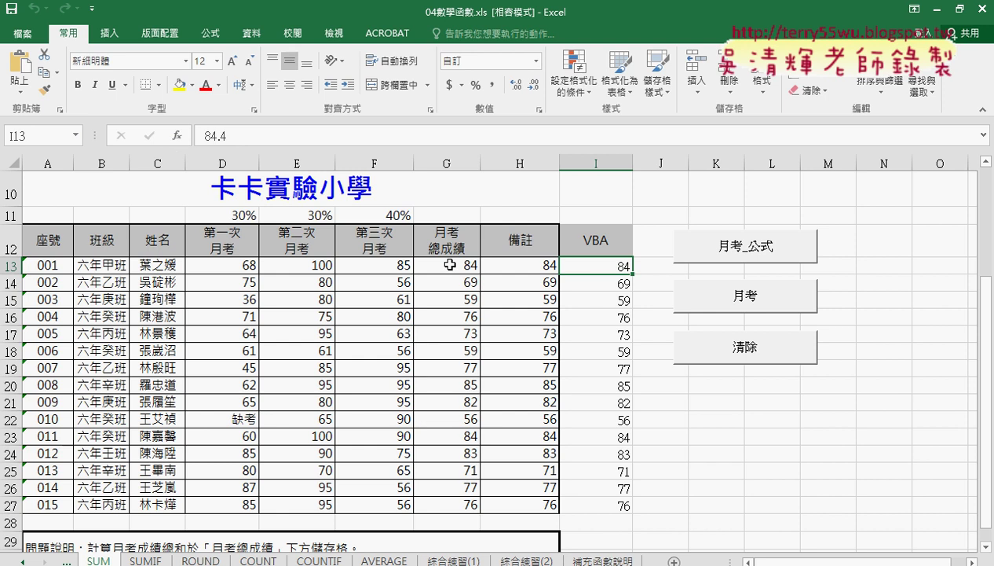
left_click(725, 358)
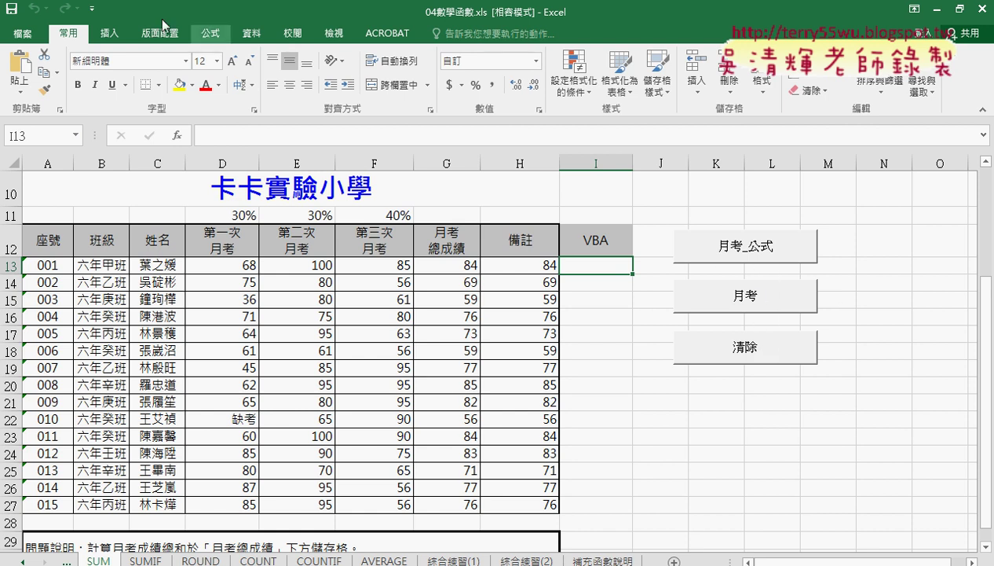
- Enable the Developer tab in Customize Ribbon options and switch to it
left_click(92, 10)
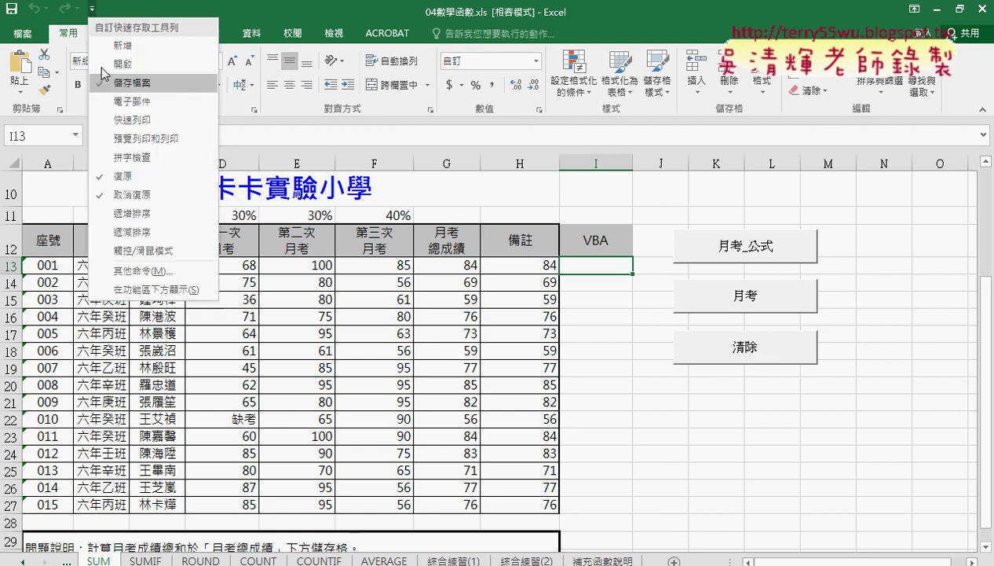
left_click(140, 271)
left_click(217, 197)
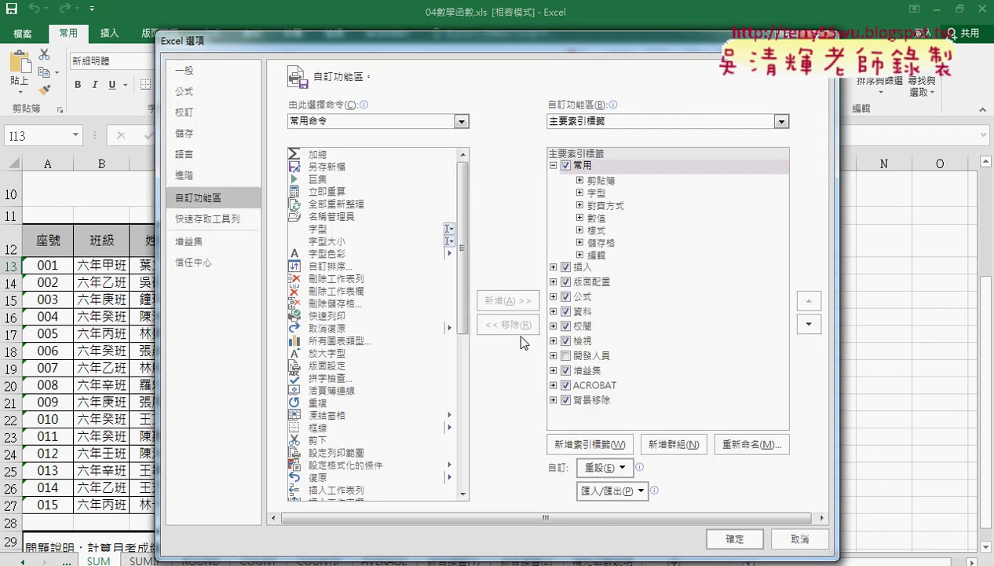
left_click(566, 355)
left_click(710, 535)
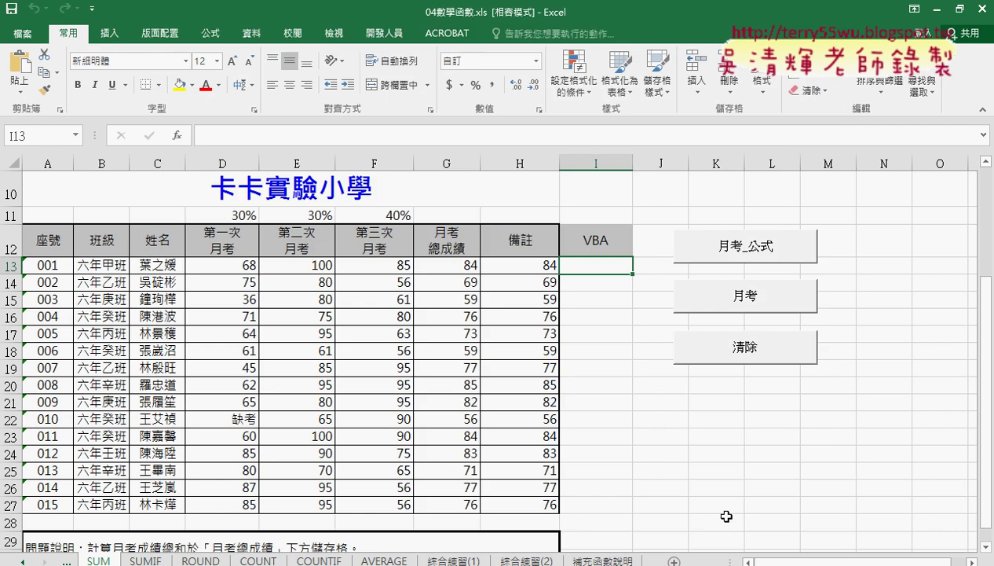
left_click(377, 35)
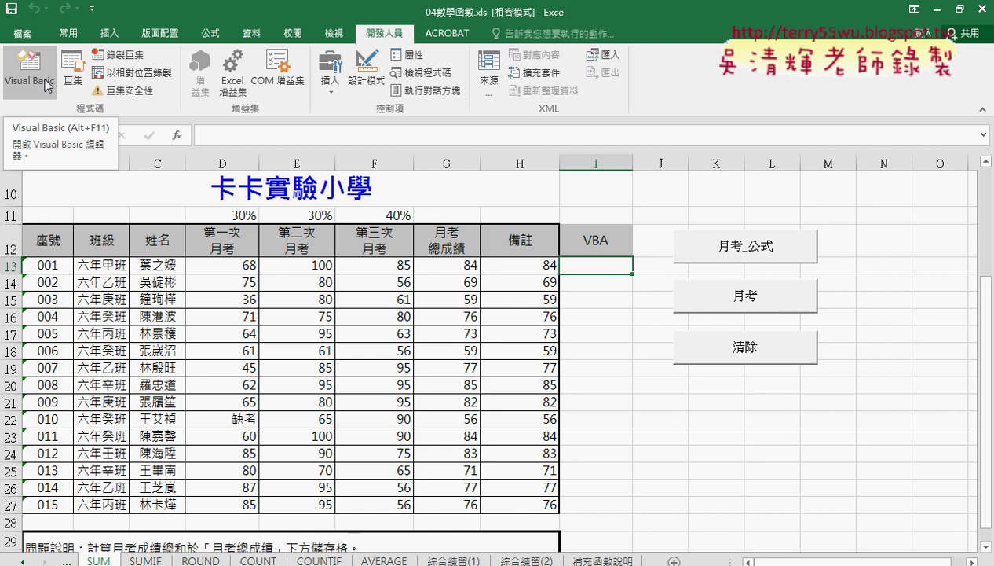
- Open the Visual Basic editor, enlarge the project panes and view Module1's code
left_click(45, 85)
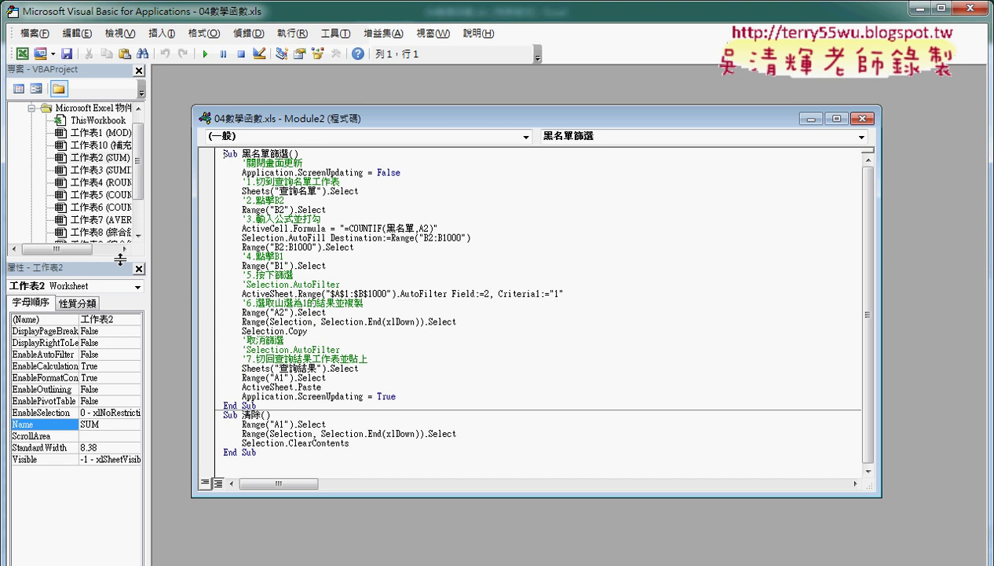
left_click_drag(120, 259, 120, 333)
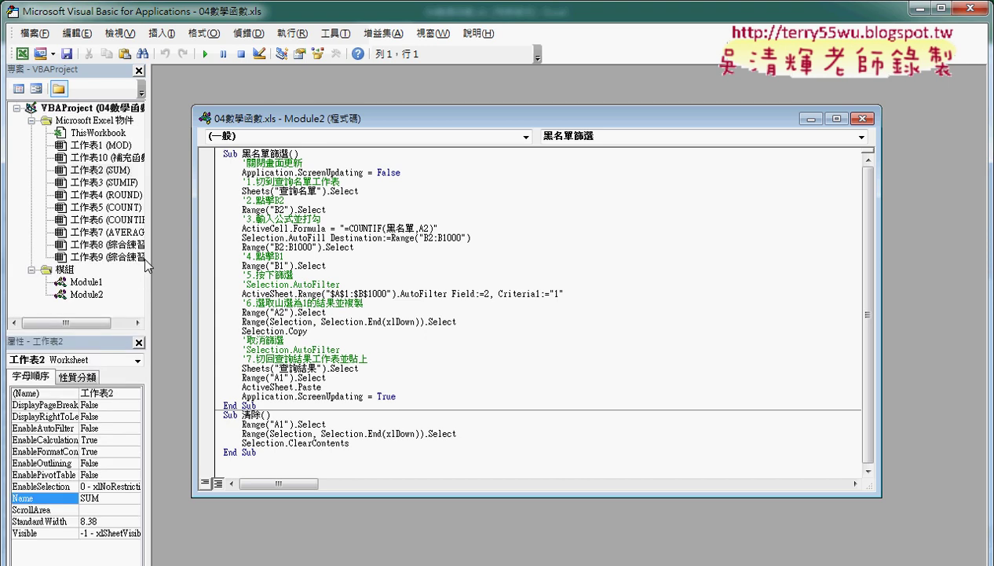
left_click_drag(146, 263, 181, 259)
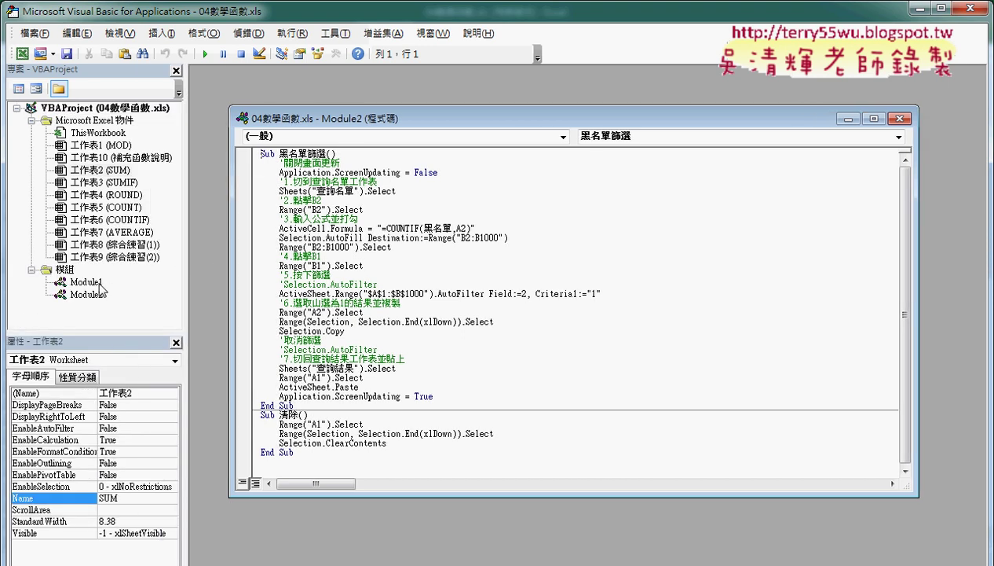
left_click(95, 285)
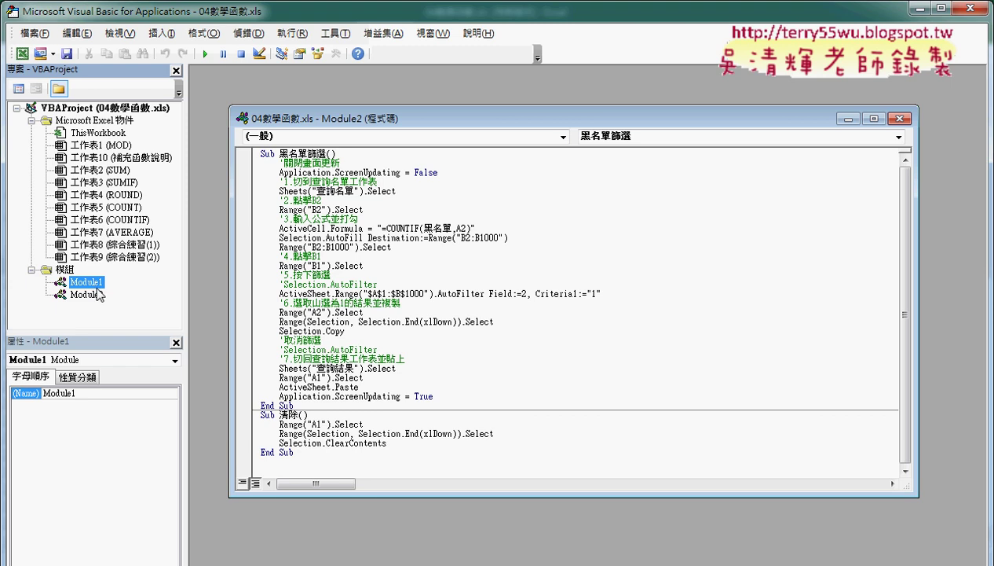
double_click(96, 284)
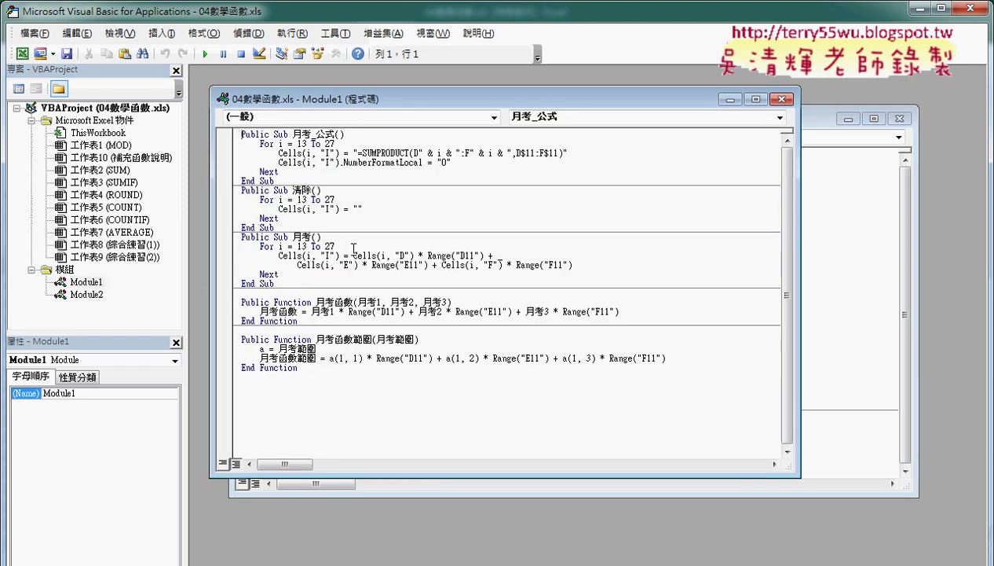
- Remove Module1 and then Module2, declining to export either
right_click(88, 282)
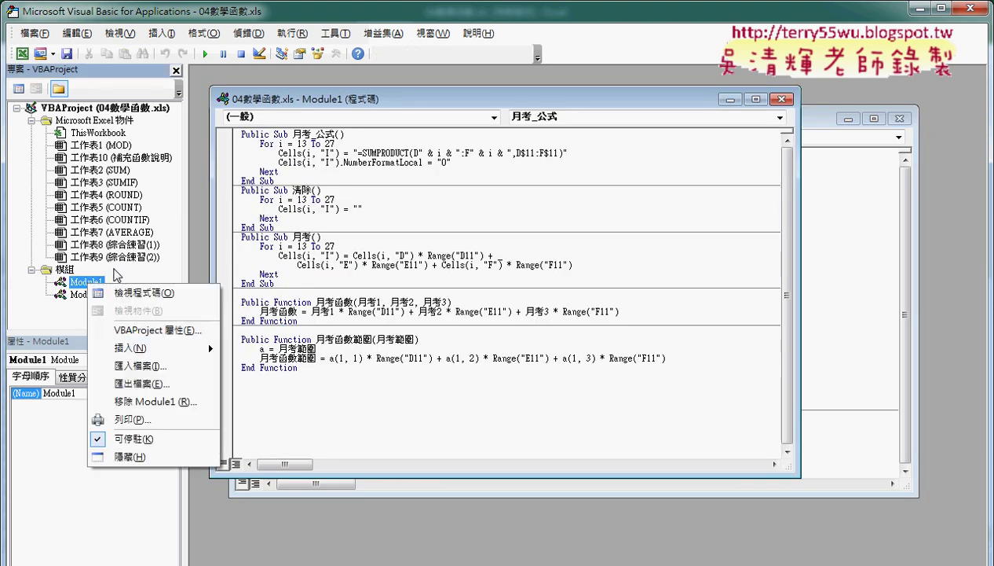
left_click(159, 404)
left_click(478, 363)
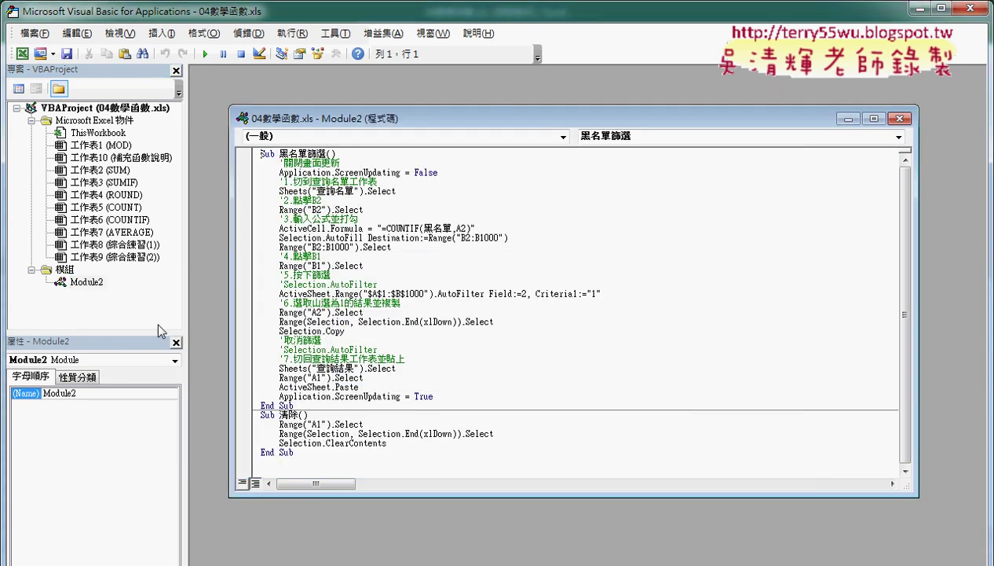
left_click(88, 283)
right_click(88, 285)
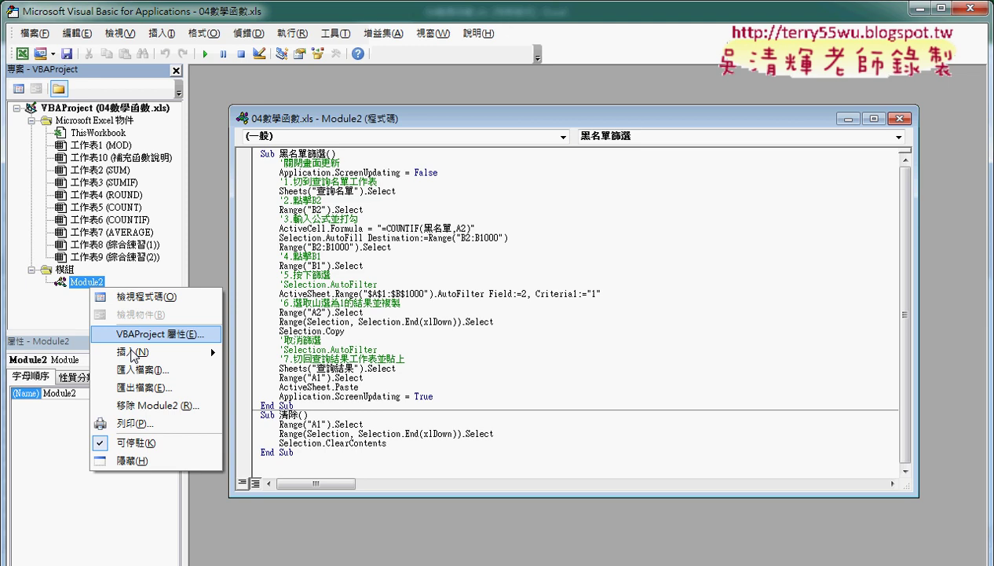
left_click(157, 405)
left_click(481, 362)
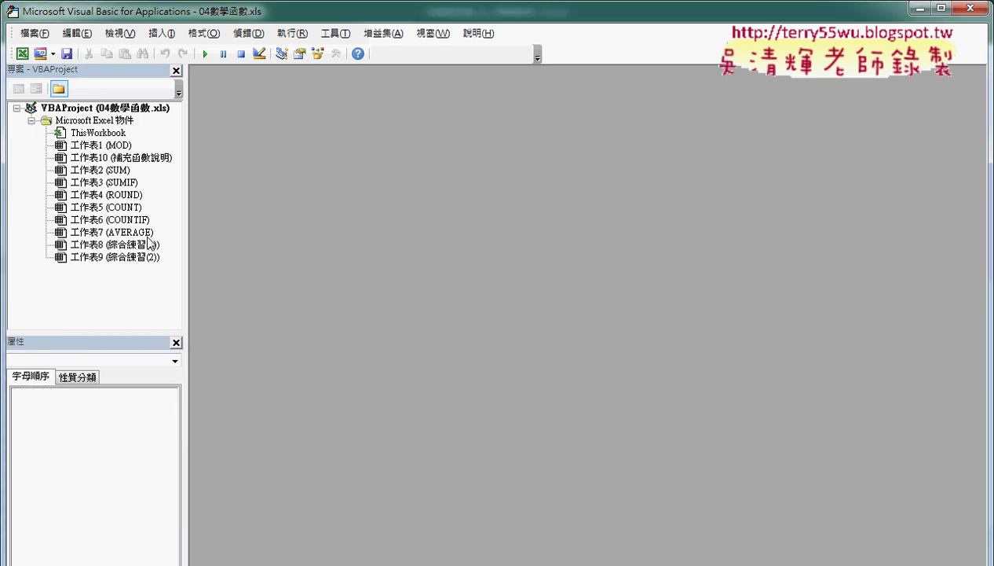
- Reopen the VBA editor over the sheet, insert a standard module from 工作表2, and maximize its code window
left_click(971, 8)
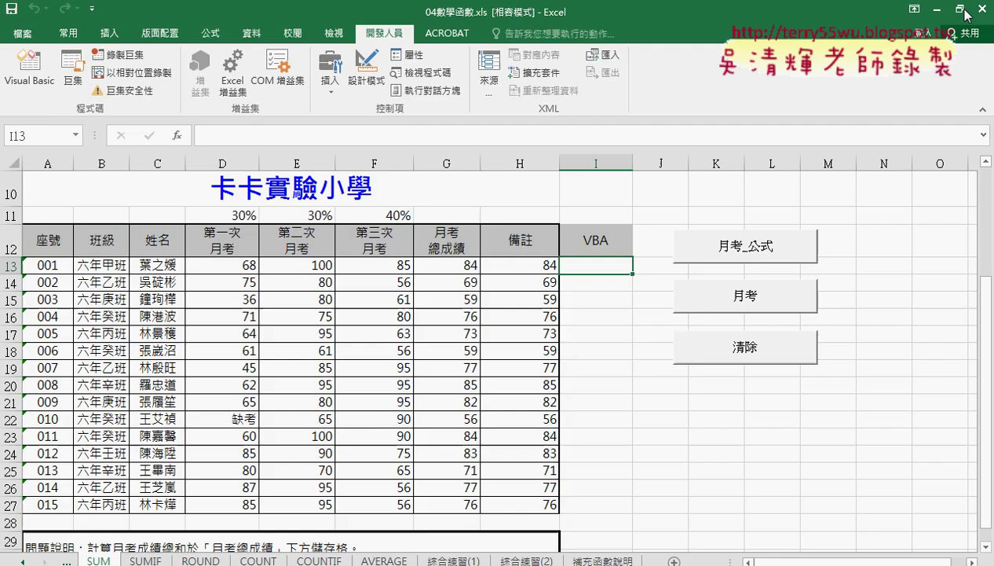
left_click(36, 79)
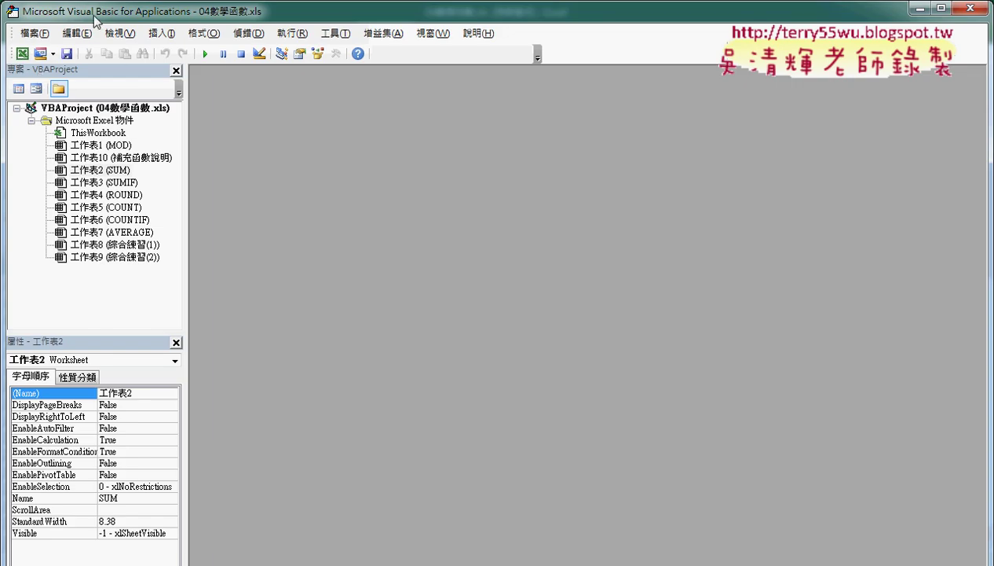
left_click_drag(86, 11, 86, 43)
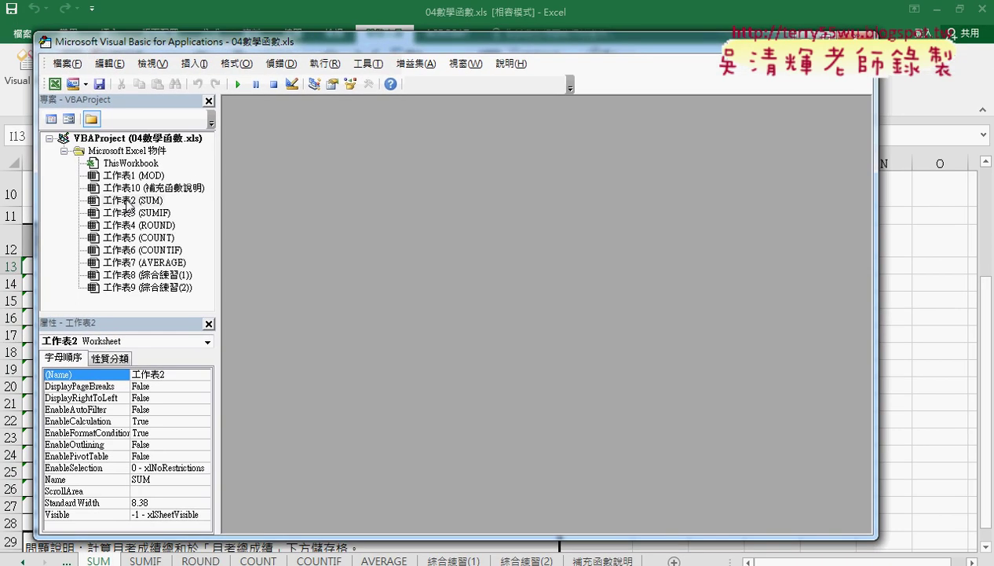
right_click(126, 200)
mouse_move(198, 269)
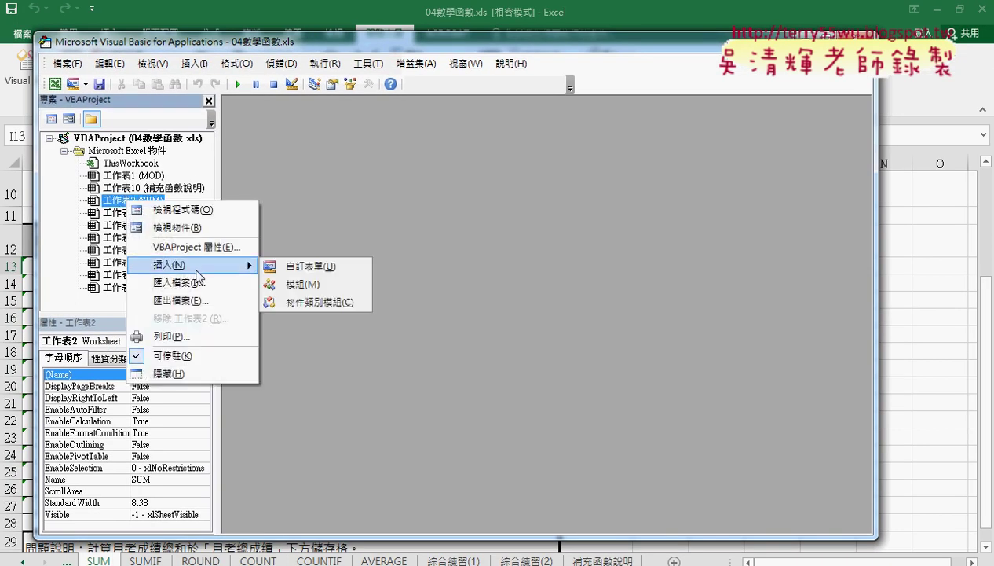
left_click(321, 287)
double_click(431, 171)
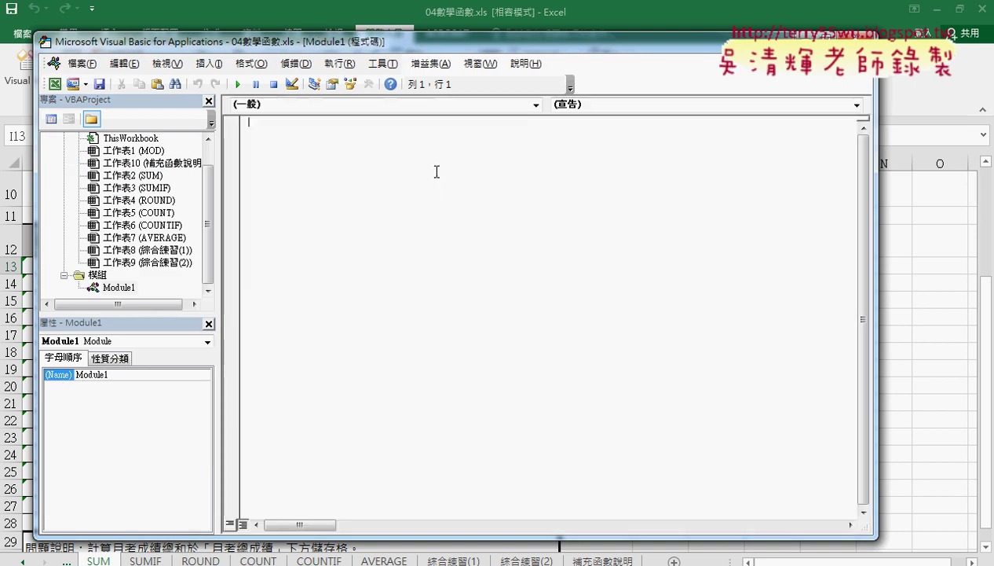
left_click_drag(875, 312, 665, 312)
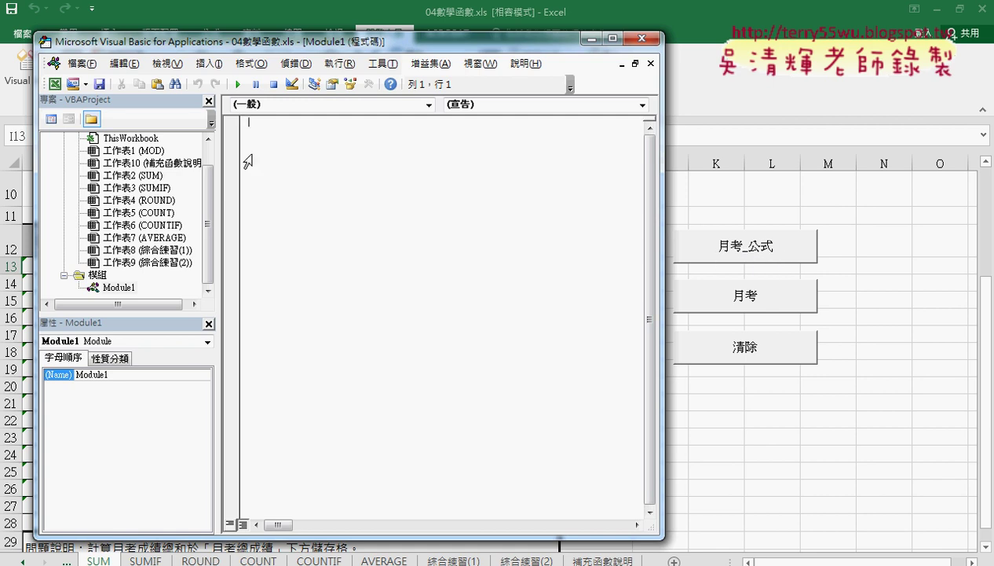
- Insert a Public Sub procedure named 月考_公式 into Module1 via 插入 > 程序
left_click(119, 288)
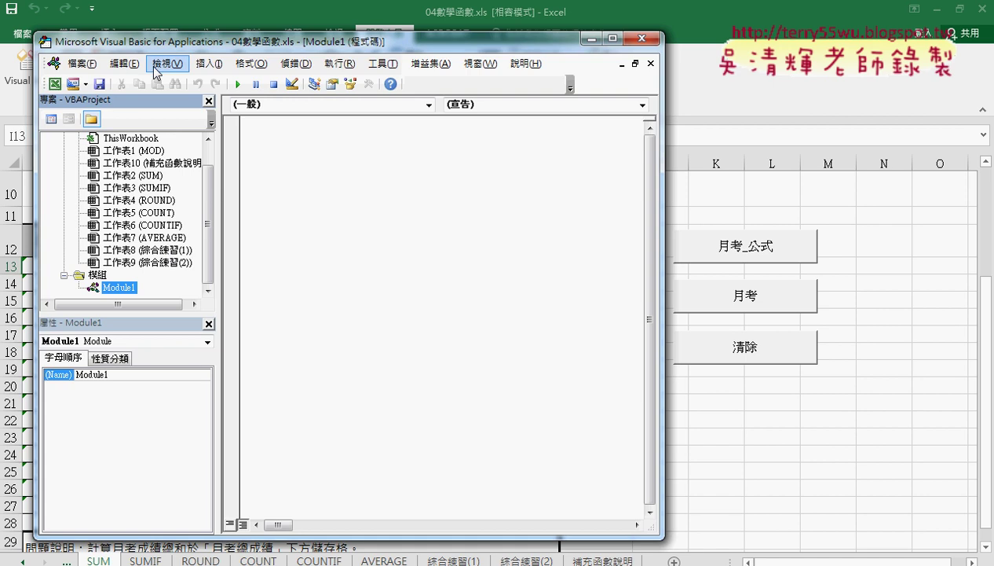
left_click(208, 63)
left_click(386, 173)
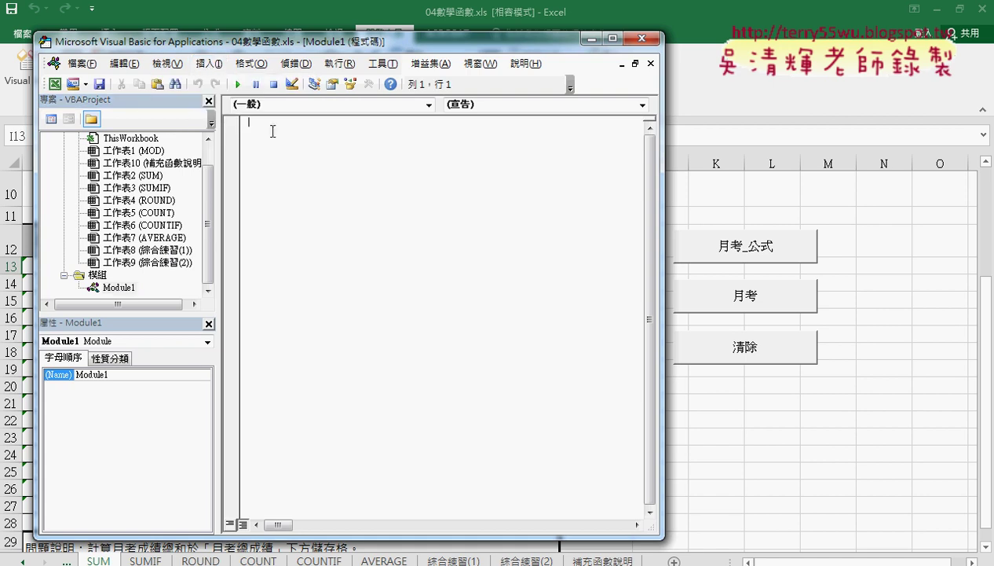
left_click(208, 63)
left_click(228, 82)
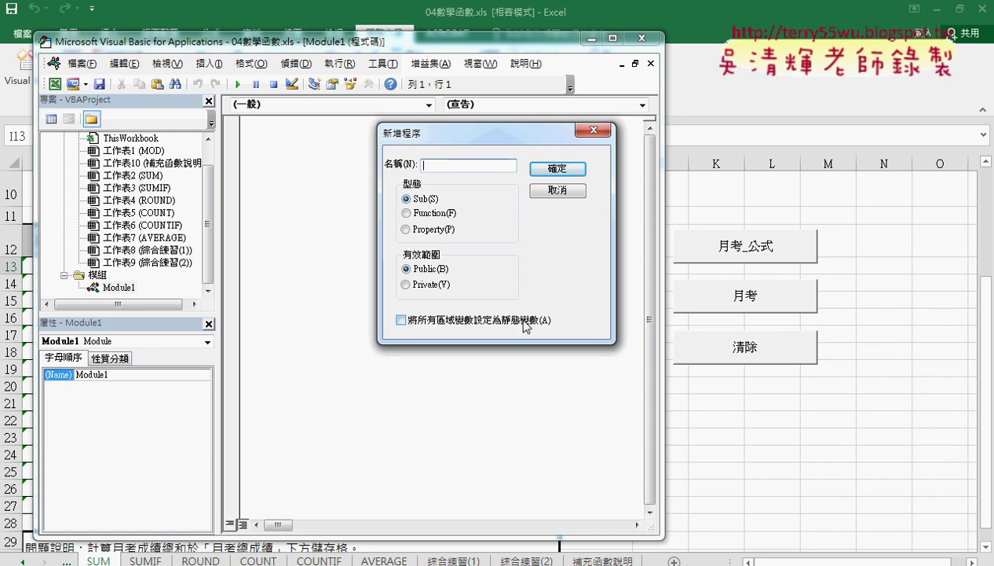
type("m")
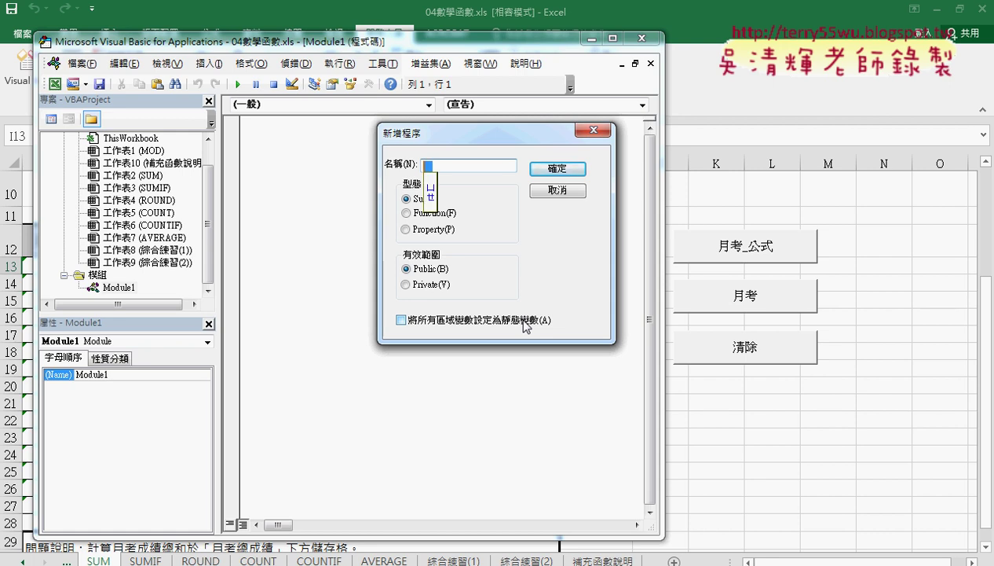
type("4dl3")
key("Return")
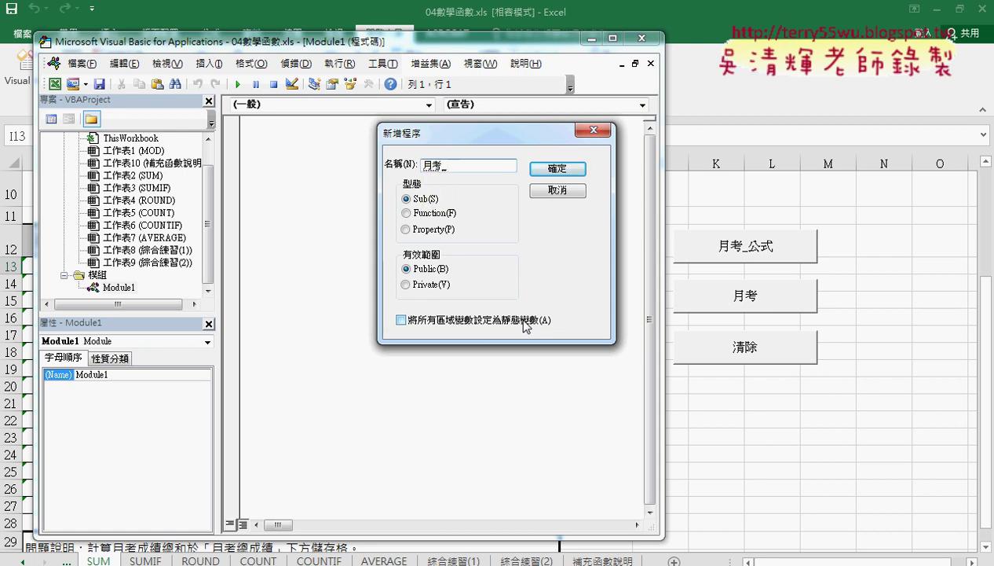
type("ej/ g4")
key("Return")
key("Down")
key("Down")
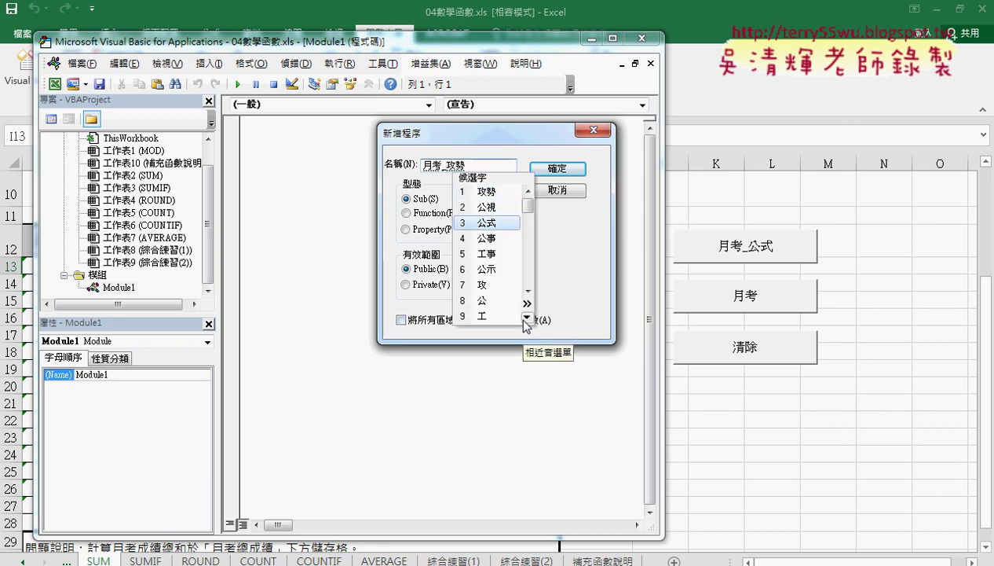
key("Return")
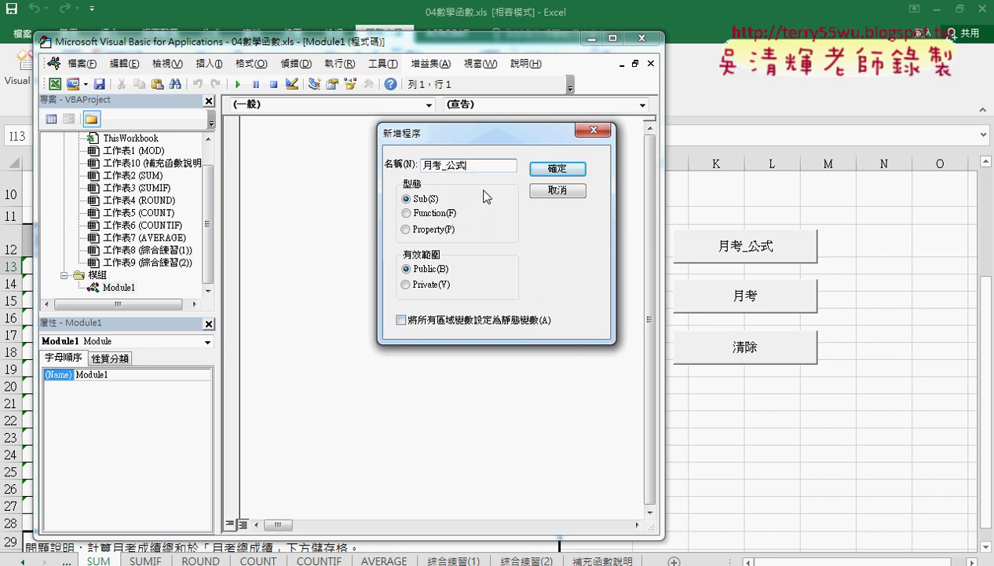
left_click(555, 169)
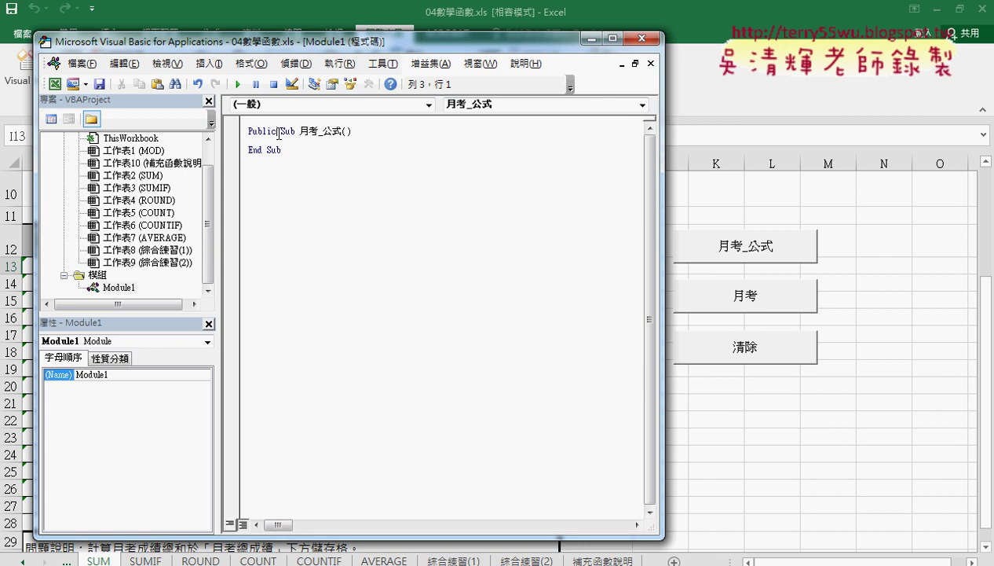
- Look over the new Sub 月考_公式 and End Sub lines, then narrow the editor window
double_click(267, 131)
left_click_drag(281, 131, 351, 131)
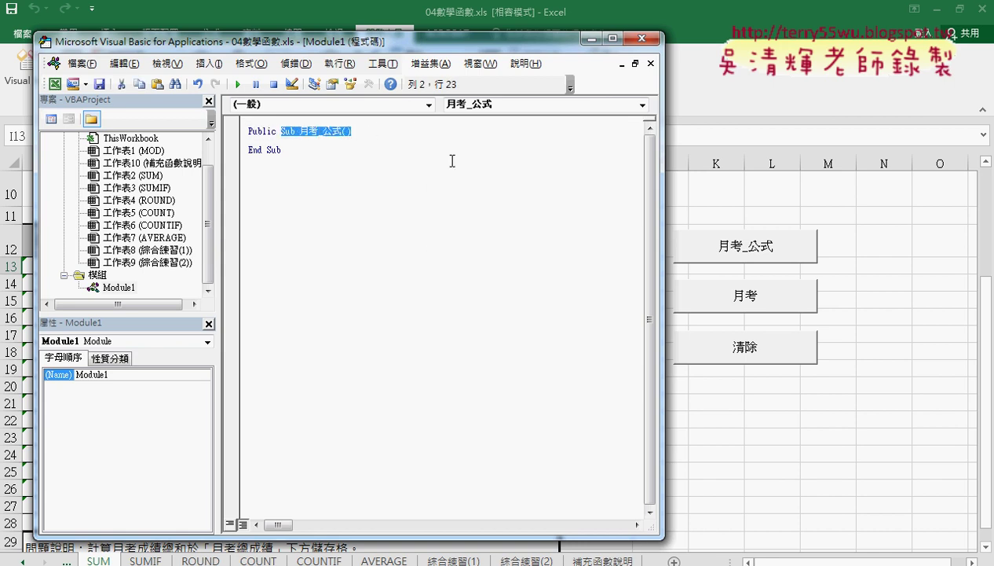
left_click_drag(281, 149, 248, 149)
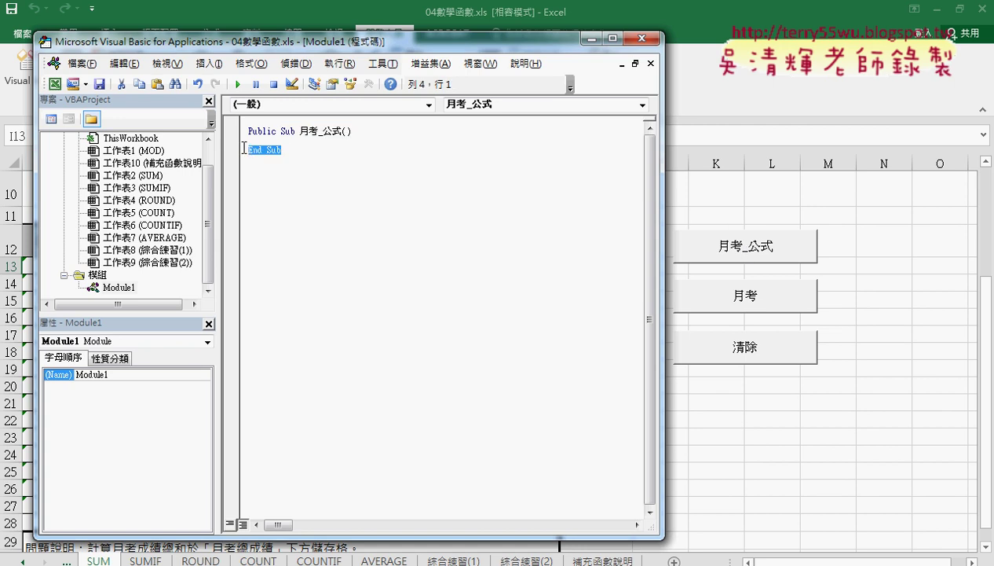
left_click(245, 132, "shift")
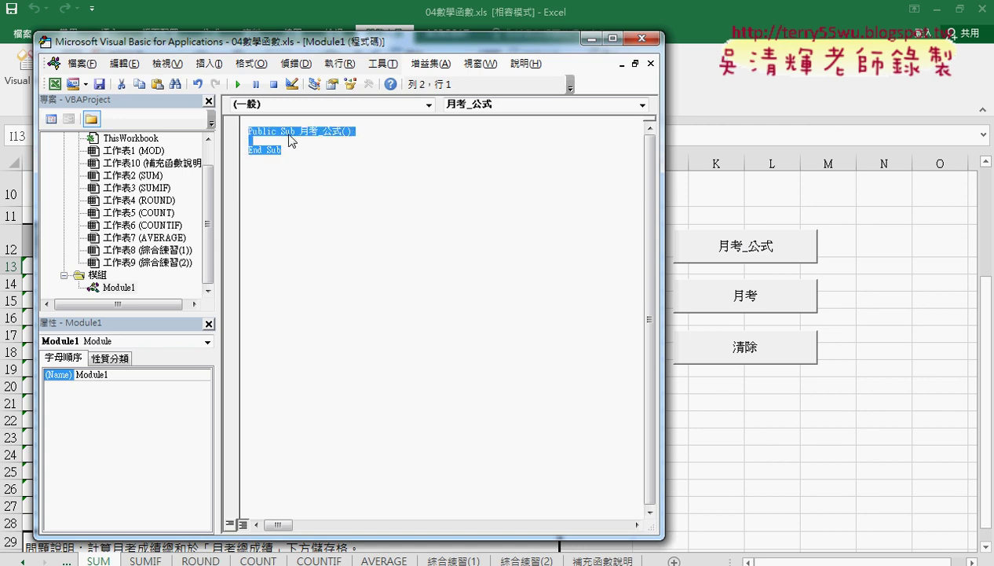
key("Right")
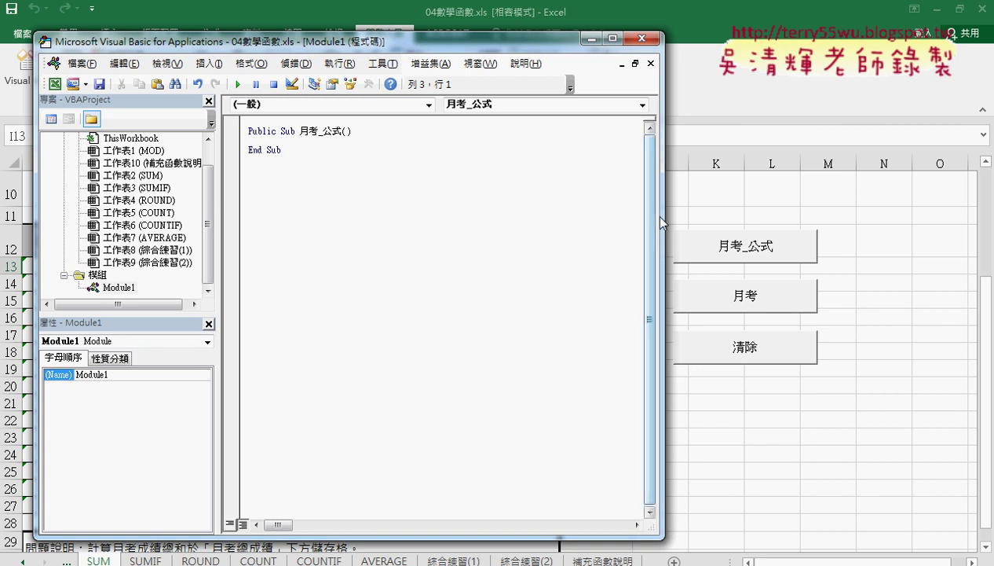
left_click_drag(662, 217, 542, 213)
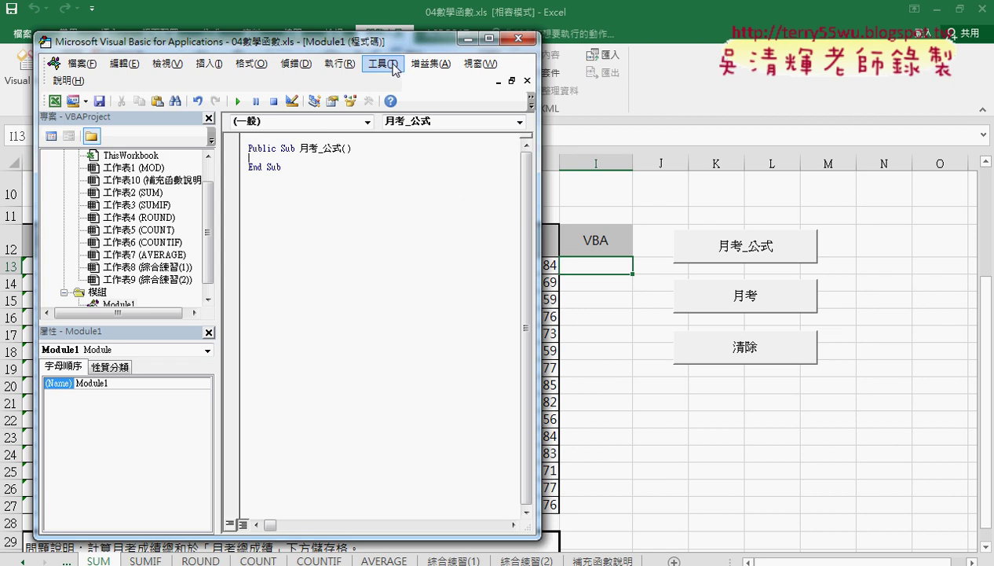
- Raise the code font size on the 撰寫風格 tab of 工具 > 選項, then move the editor down
left_click(383, 63)
left_click(410, 133)
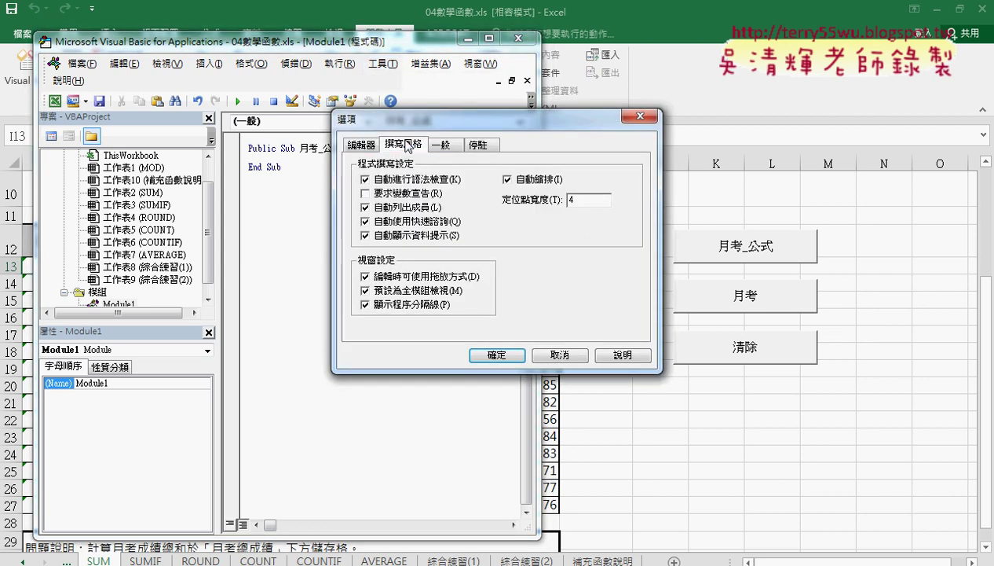
left_click(403, 144)
left_click(563, 213)
left_click(563, 213)
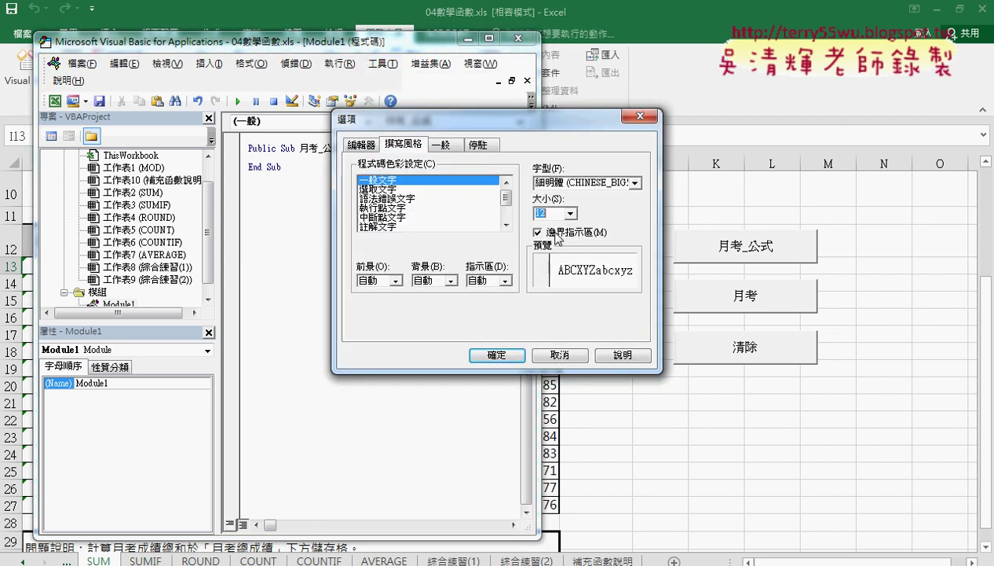
left_click(499, 355)
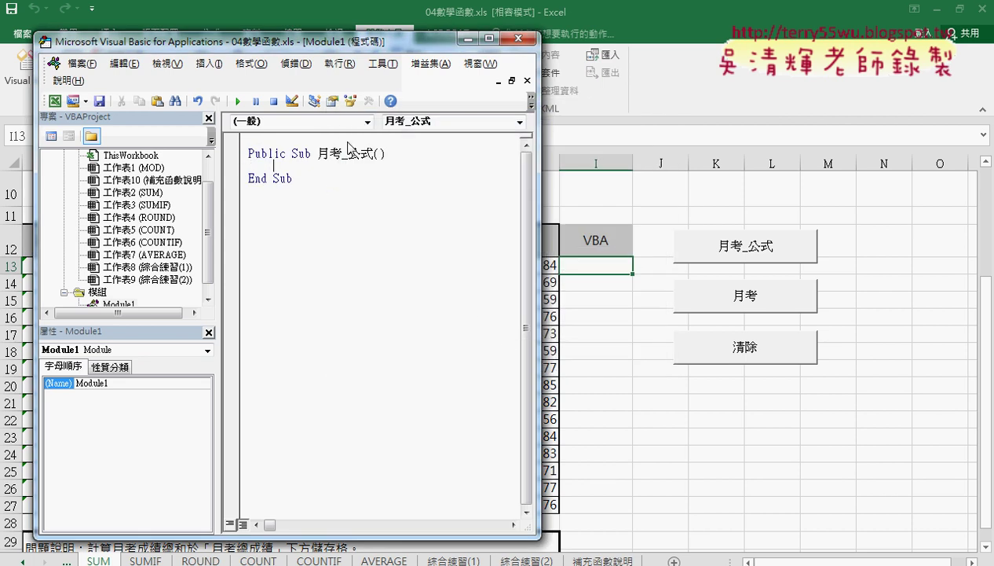
left_click_drag(329, 41, 512, 332)
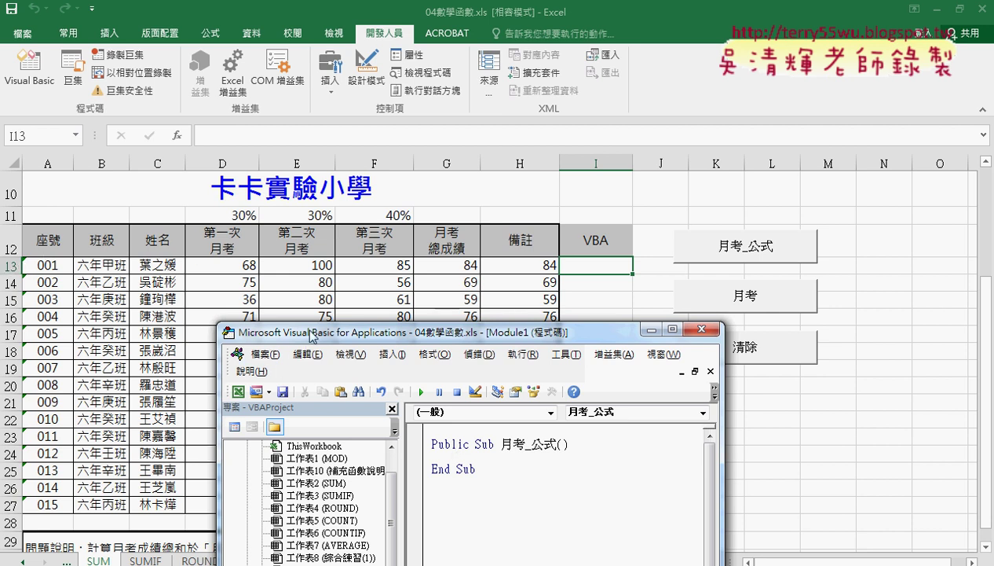
- Write a For i = 13 To 27 loop setting Cells(i, "I") = "", then select cell H13
mouse_move(311, 334)
left_mouse_down()
mouse_move(289, 124)
mouse_move(209, 71)
left_mouse_up()
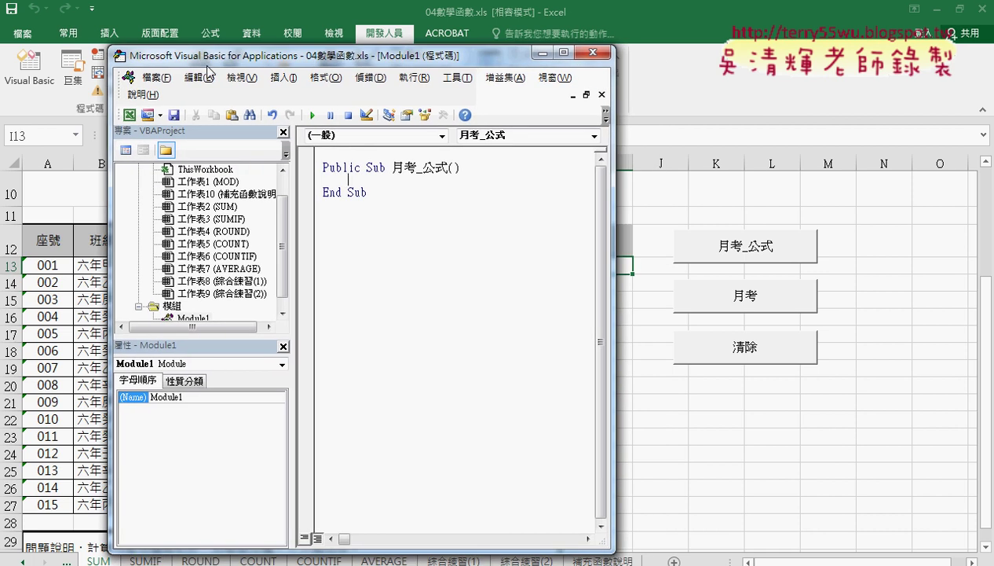
type("f")
key("Return")
key("Return")
type("Next")
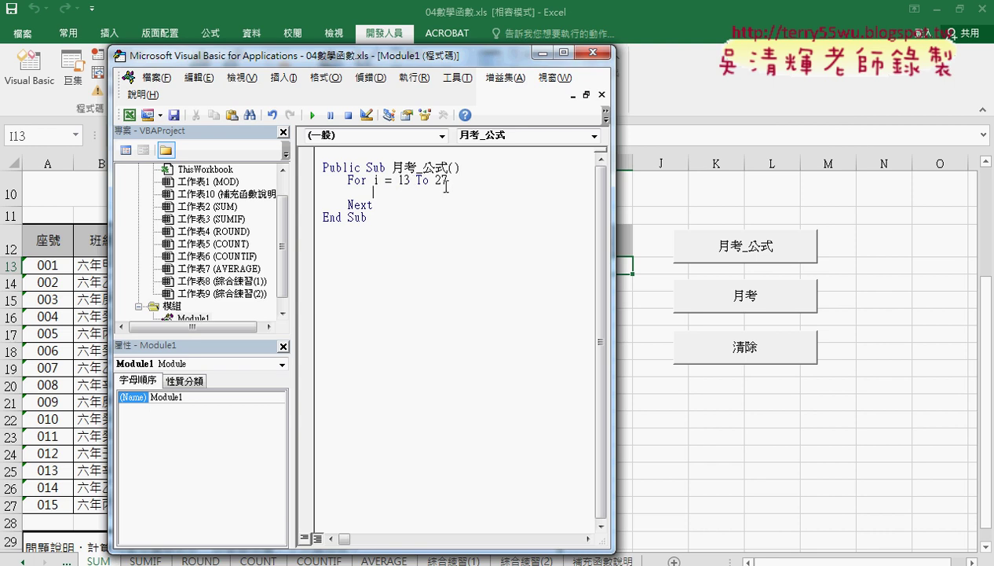
left_click_drag(615, 256, 536, 253)
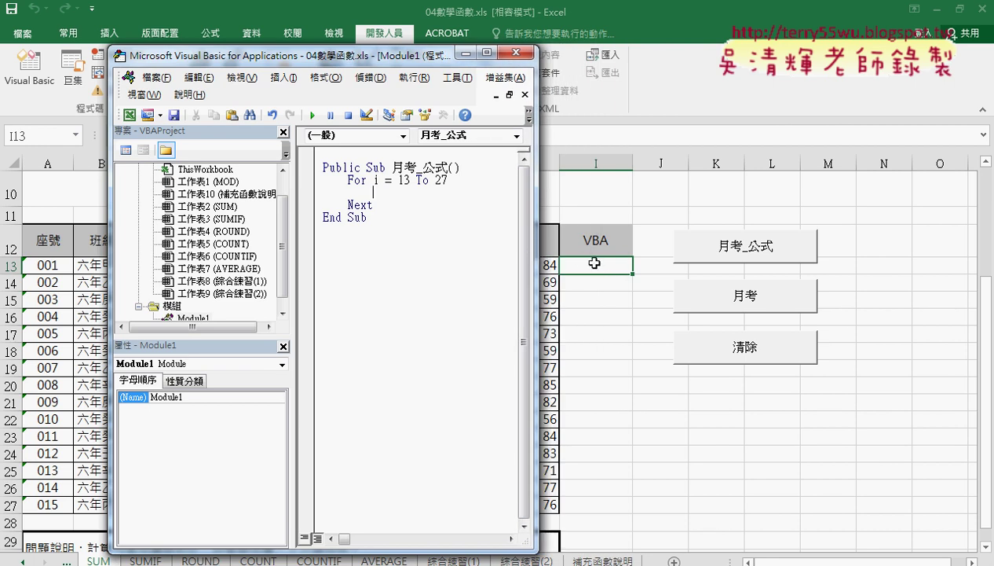
type("cells")
type("(")
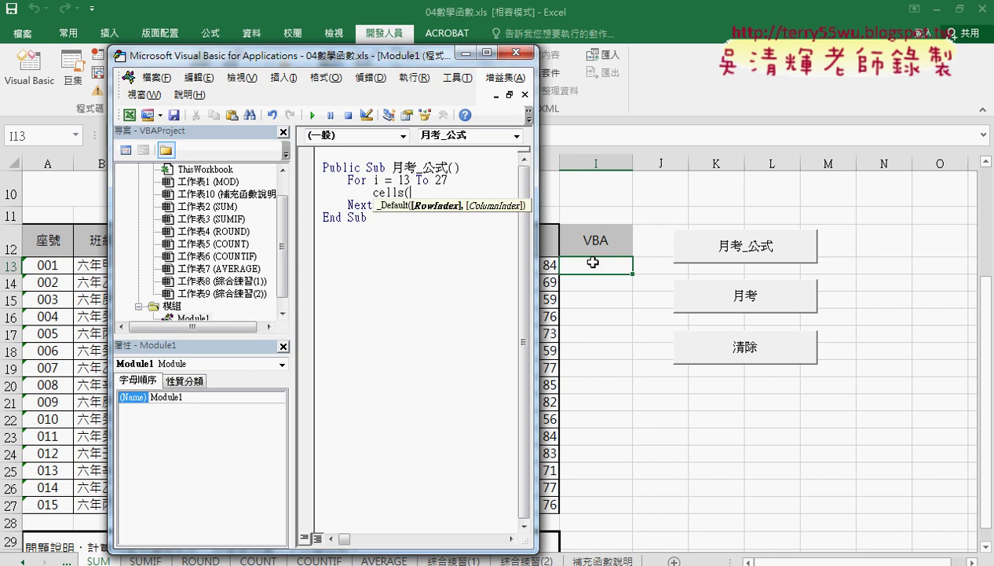
type("i")
type(",")
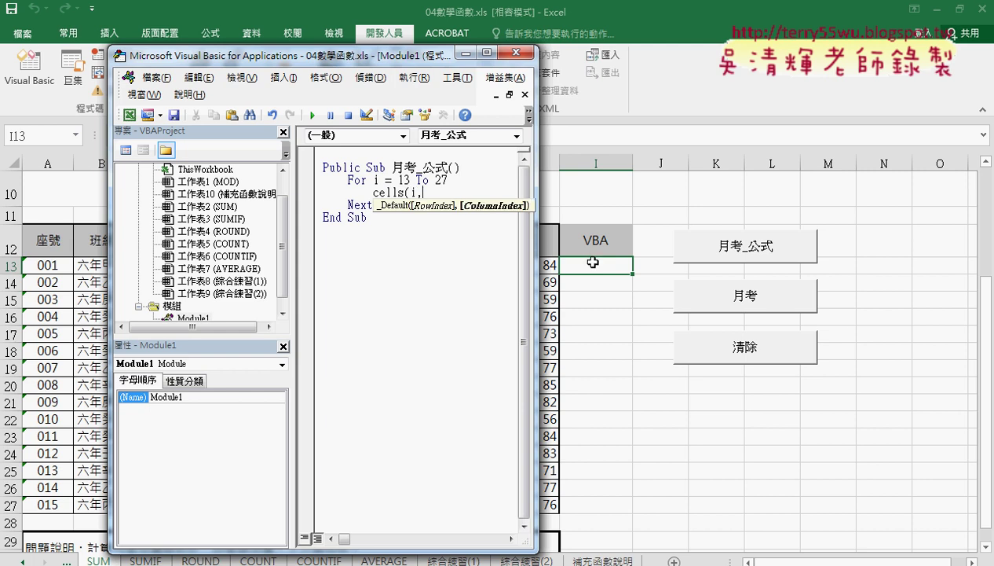
type("\"I\"")
type(")")
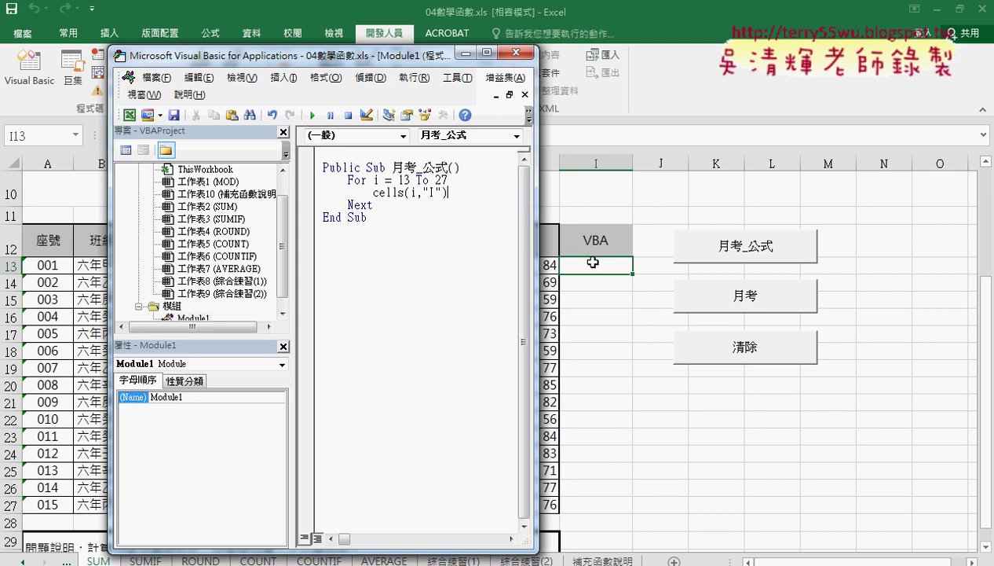
type("=")
left_click_drag(466, 194, 453, 194)
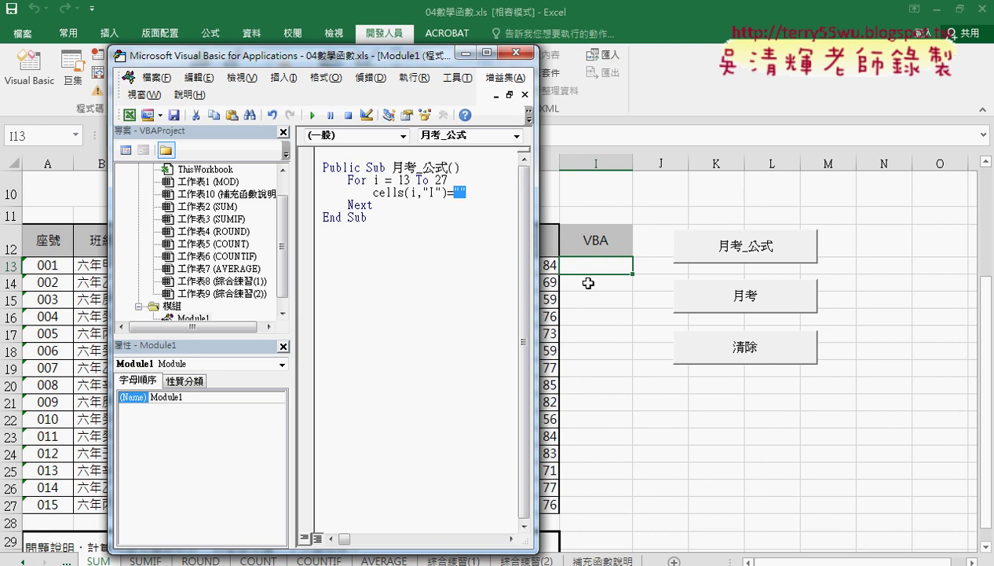
left_click(456, 205)
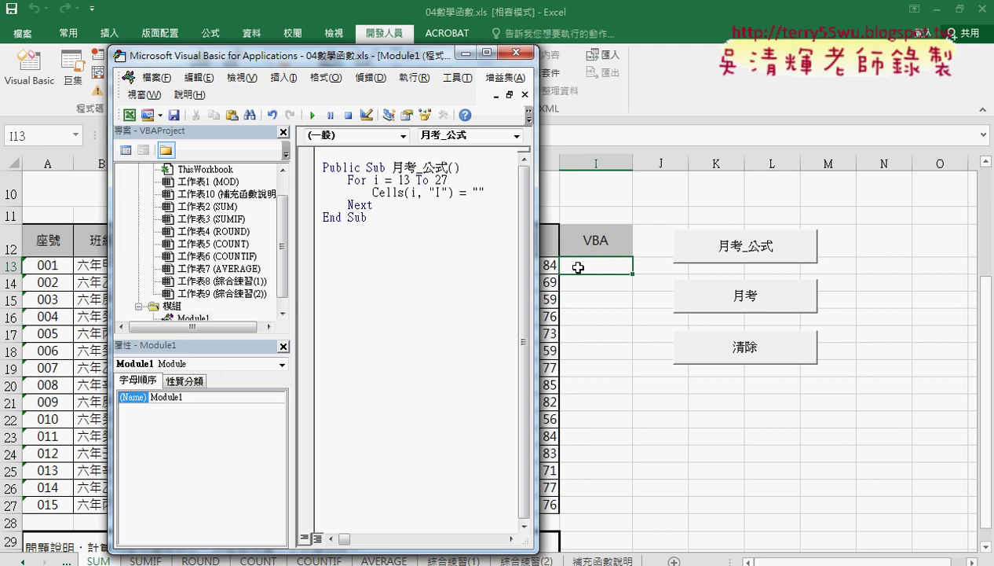
left_click(549, 266)
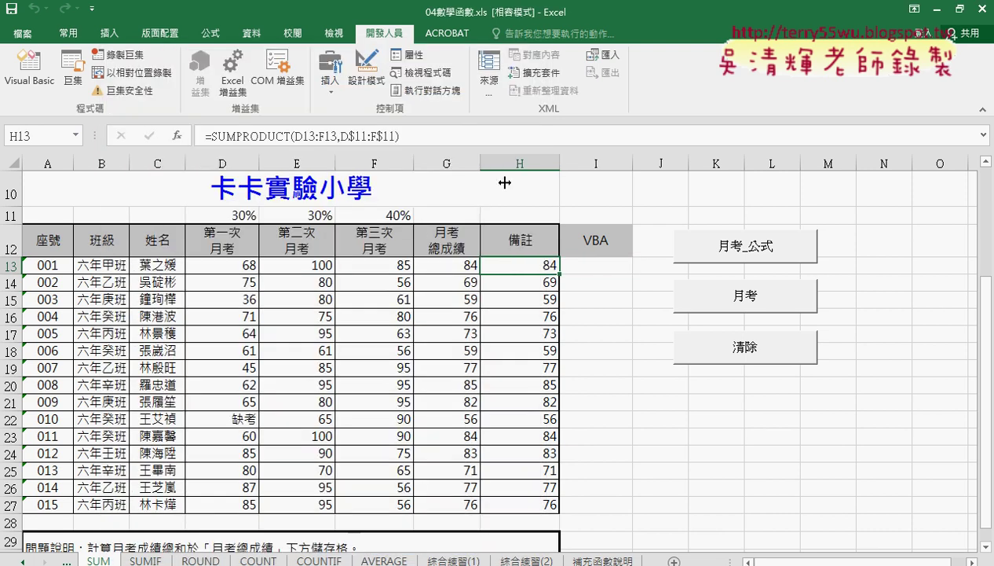
- Copy the SUMPRODUCT(D13:F13,D$11:F$11) formula text from cell H13
left_click_drag(399, 136, 258, 134)
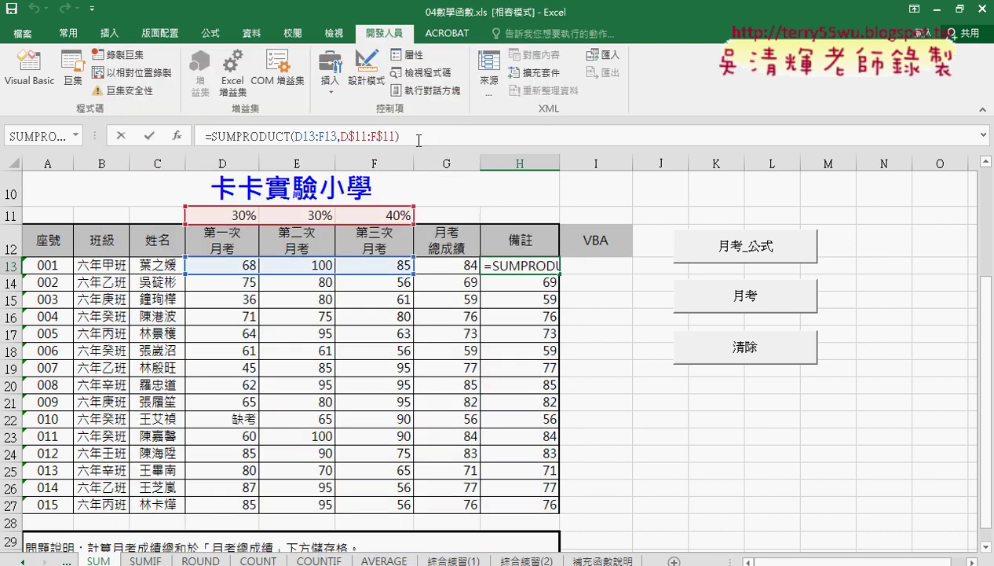
right_click(243, 138)
left_click(262, 166)
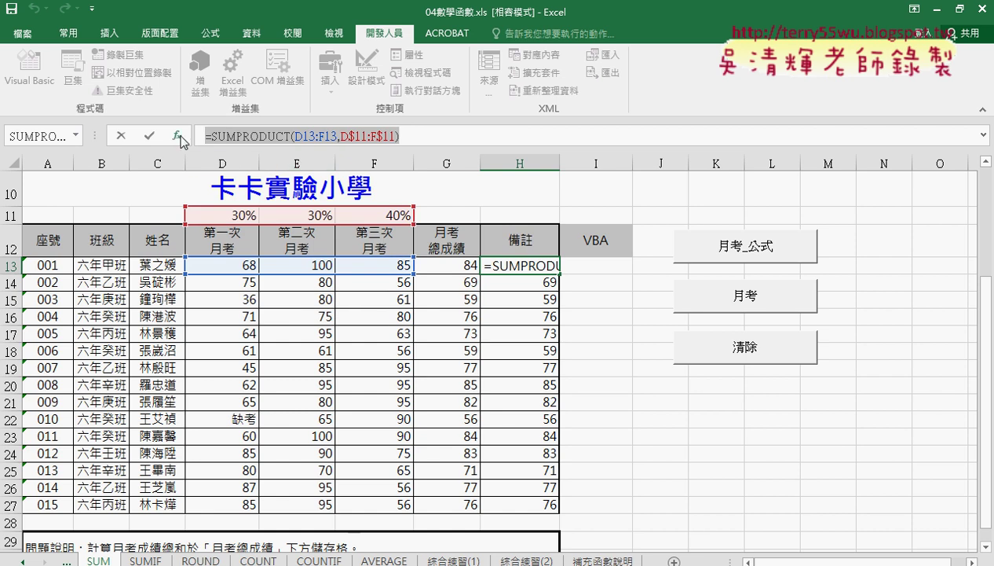
left_click(123, 136)
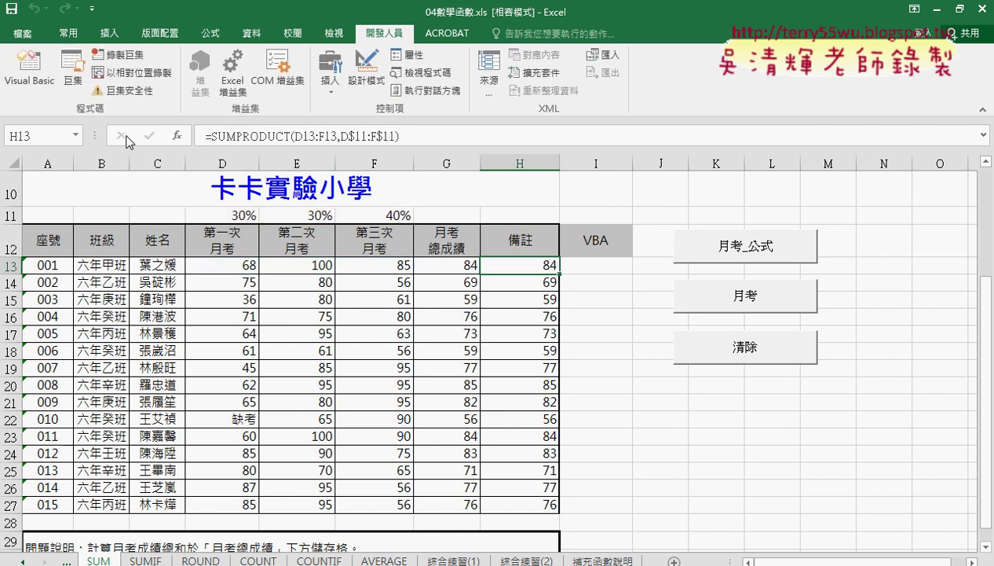
- Paste the formula between the quotes on the Cells(i, "I") line and resize the editor
mouse_move(263, 564)
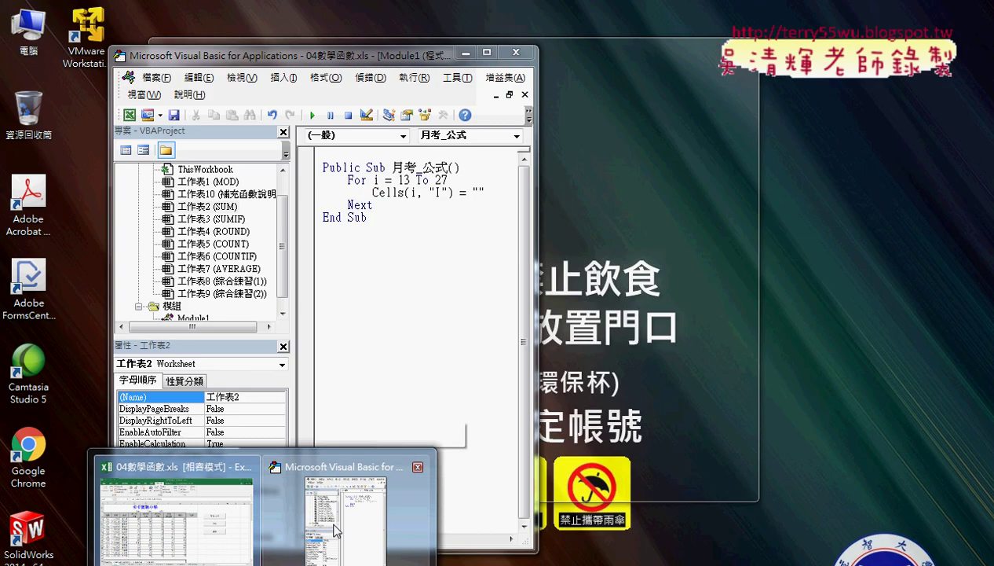
left_click(338, 510)
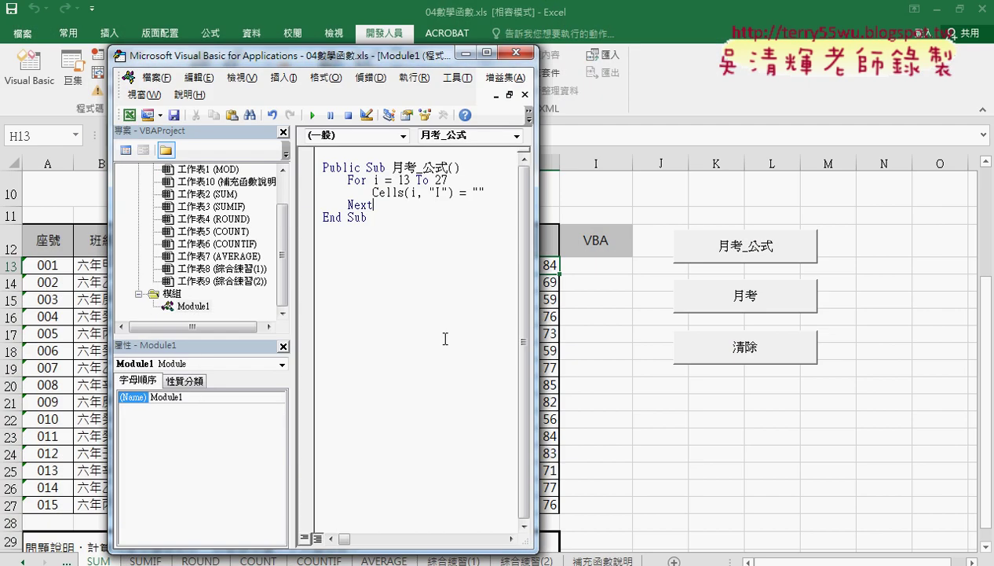
left_click(476, 192)
left_click_drag(537, 234, 778, 235)
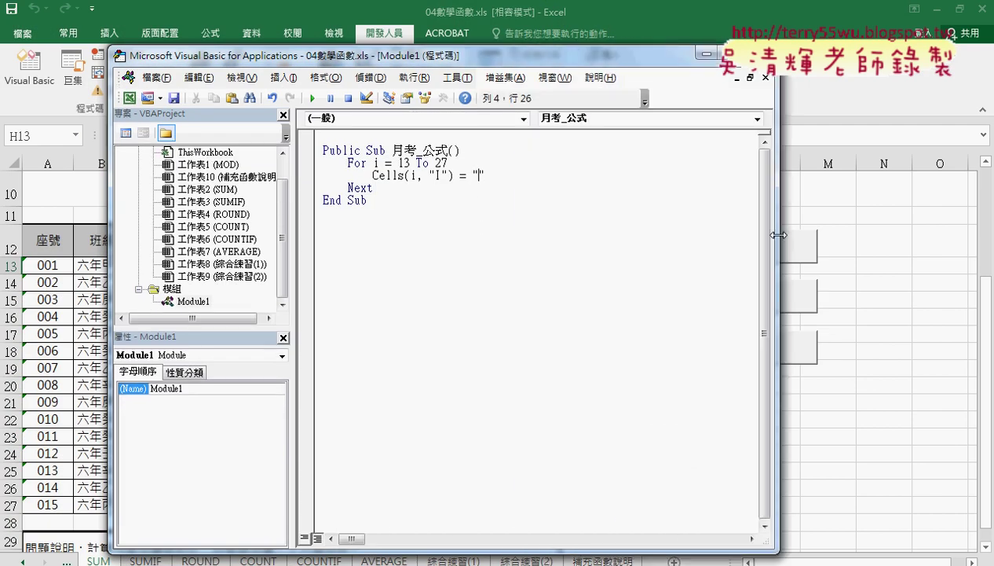
key("ctrl+v")
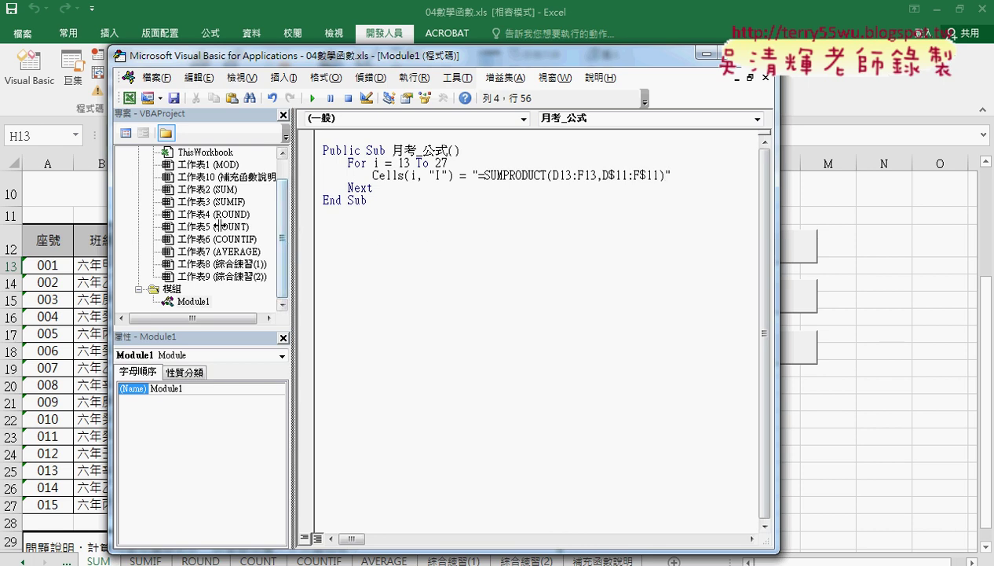
left_click_drag(297, 229, 211, 224)
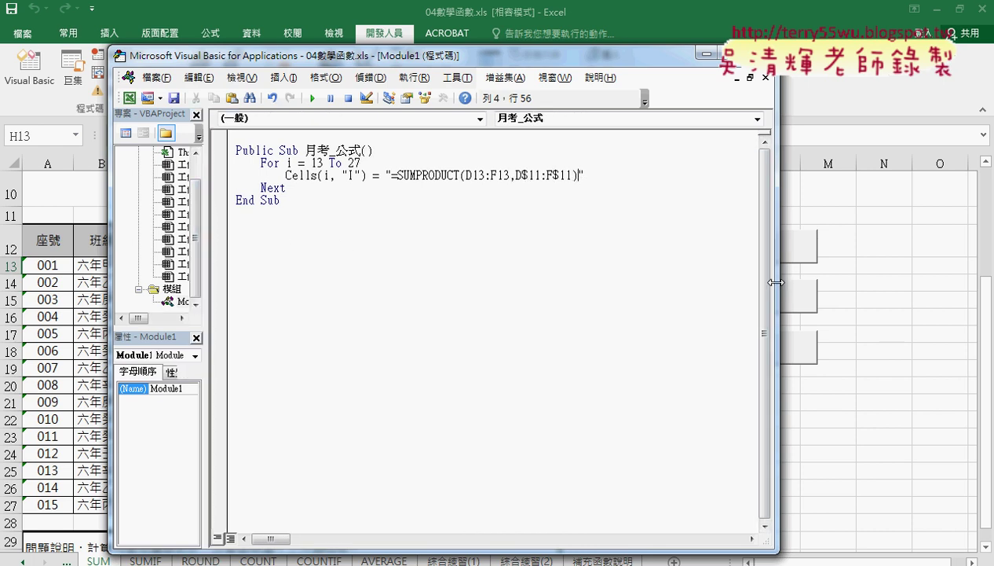
left_click_drag(778, 286, 611, 265)
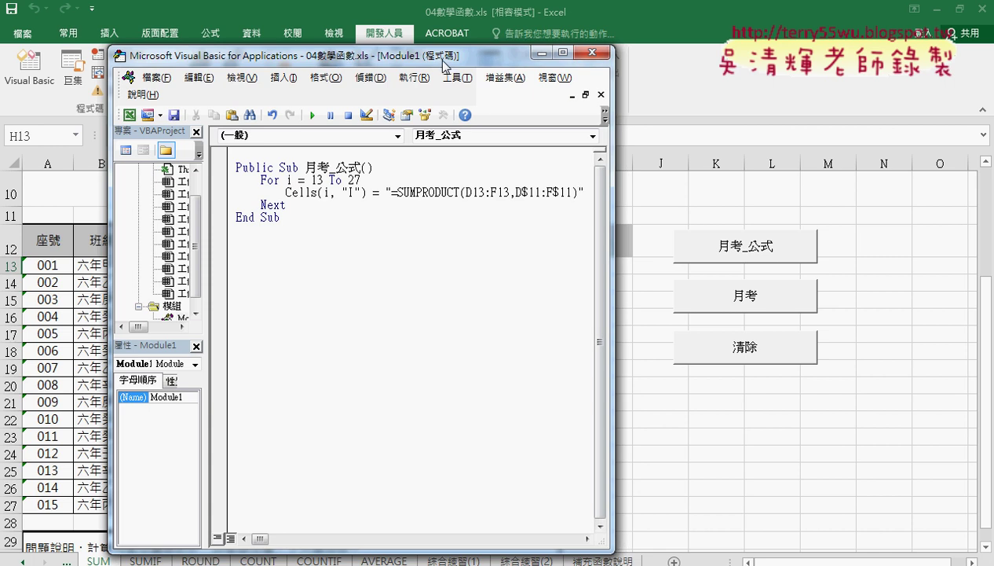
left_click_drag(446, 61, 373, 65)
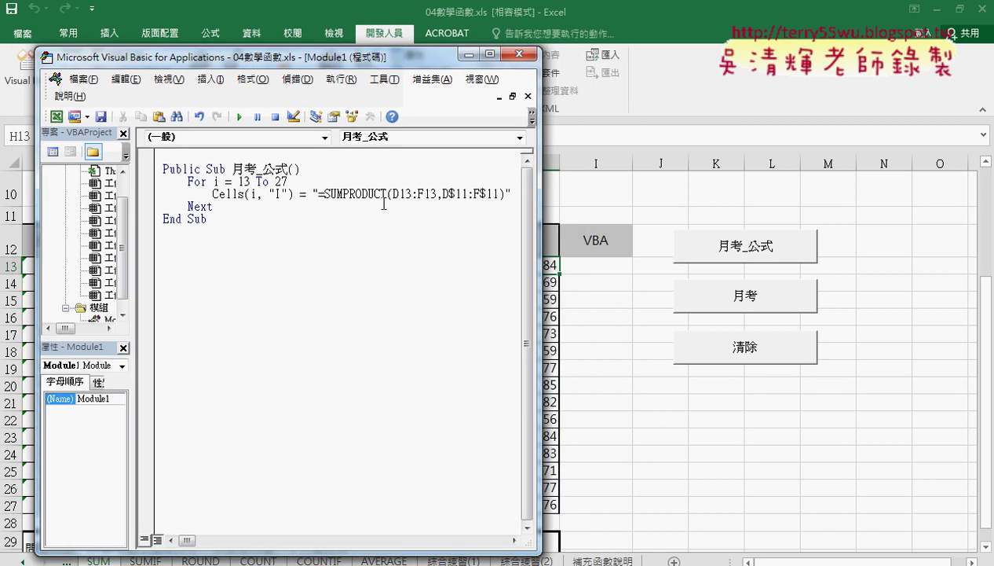
- Run 月考_公式 and check the formulas it wrote into I13 through I15
left_click(239, 116)
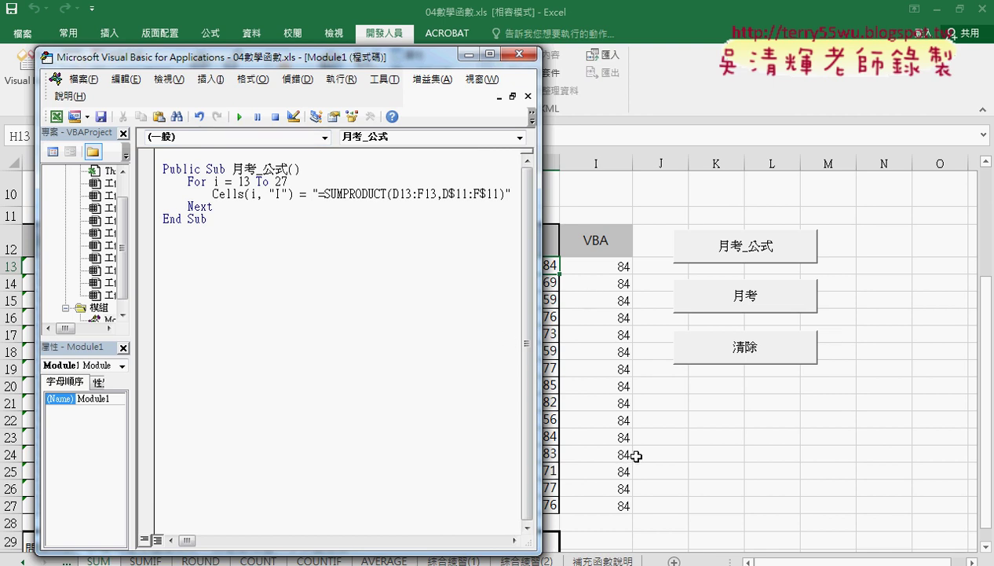
left_click(615, 264)
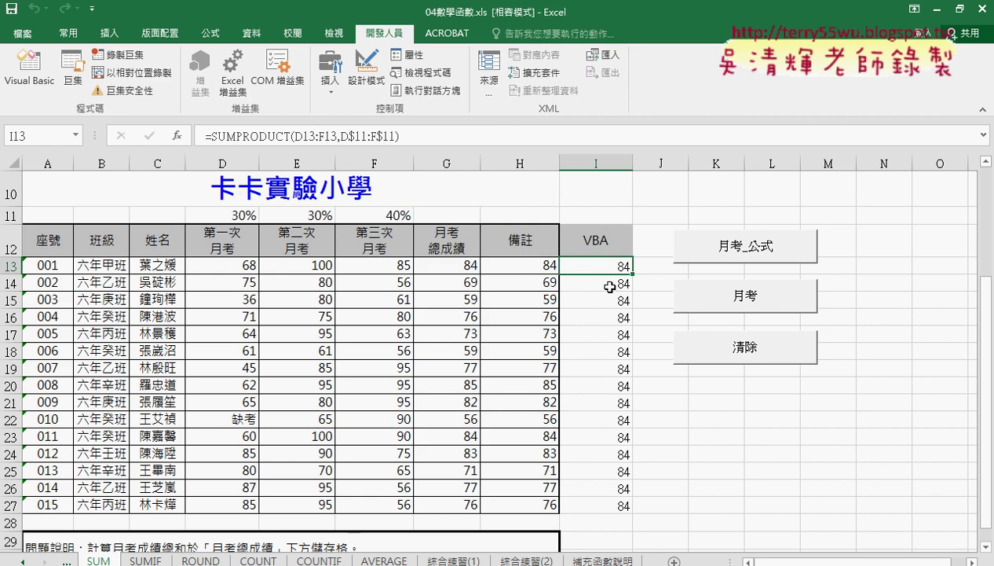
left_click(602, 283)
left_click(612, 300)
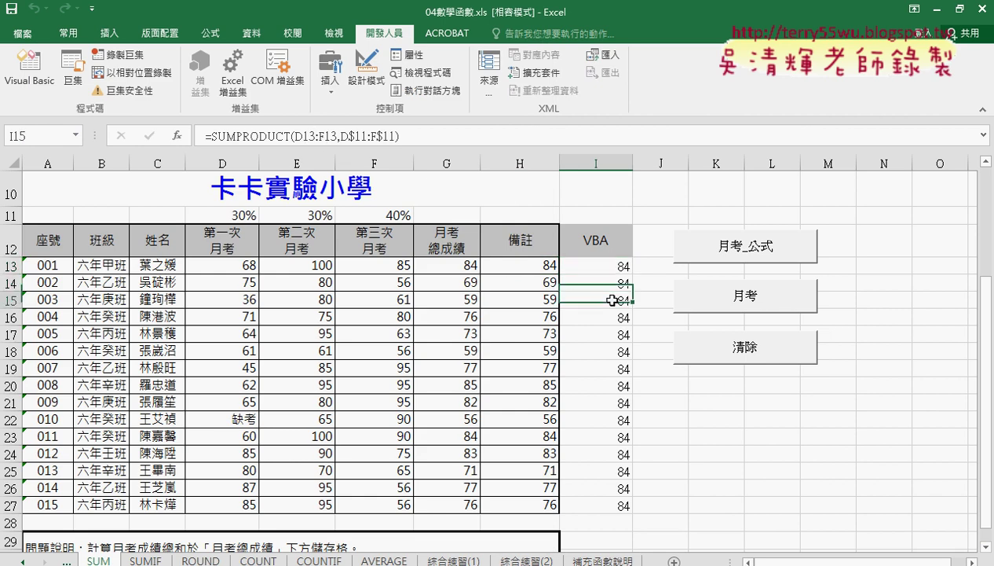
- Compare column H's row-relative formulas with I13 and I14, which still reference row 13
left_click(539, 265)
left_click(538, 283)
left_click(535, 300)
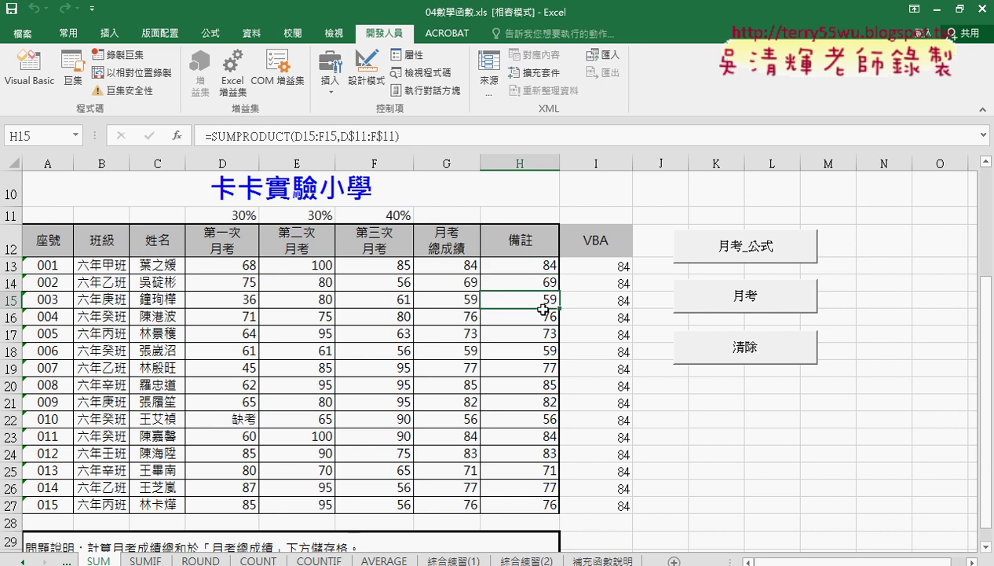
left_click(537, 315)
left_click(540, 281)
left_click(540, 268)
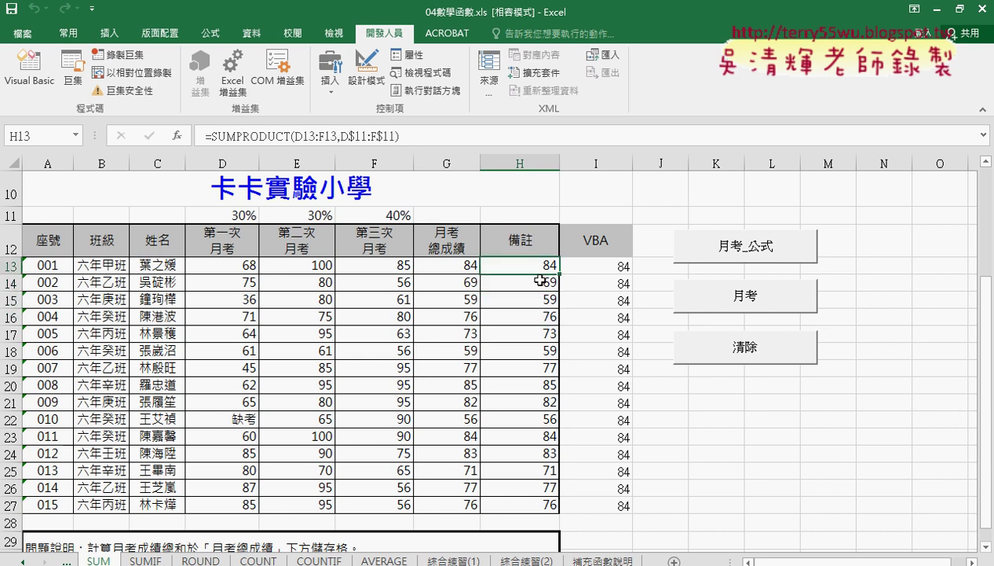
left_click(542, 283)
left_click(542, 299)
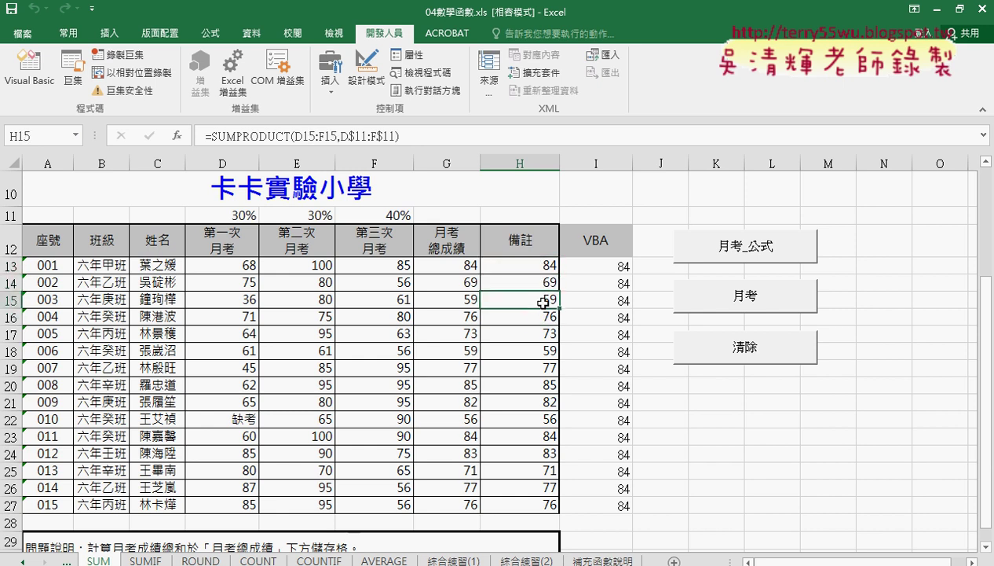
left_click(621, 269)
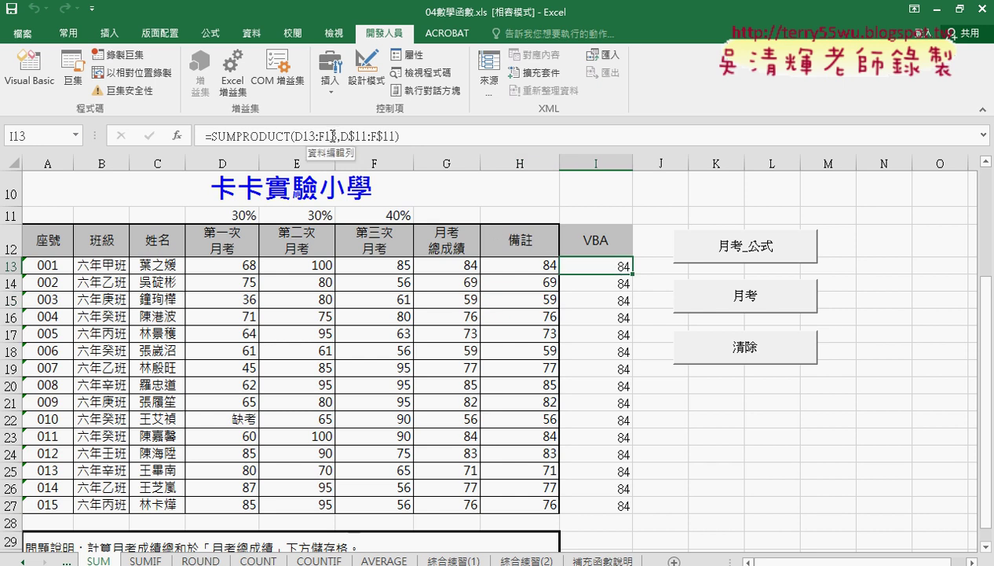
left_click(614, 287)
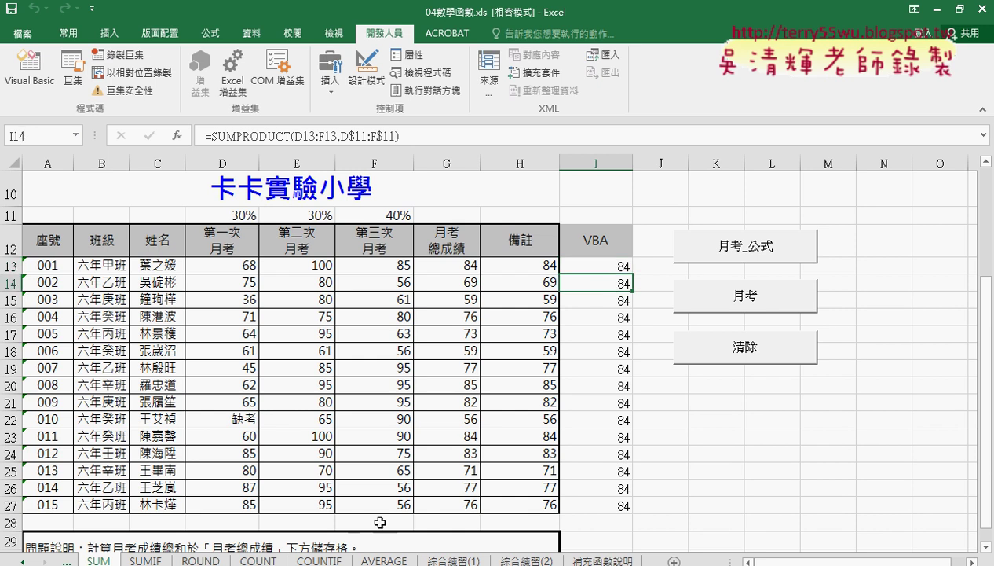
- Replace the 13 after D in the formula string with an & i & concatenation
mouse_move(263, 562)
left_click(313, 536)
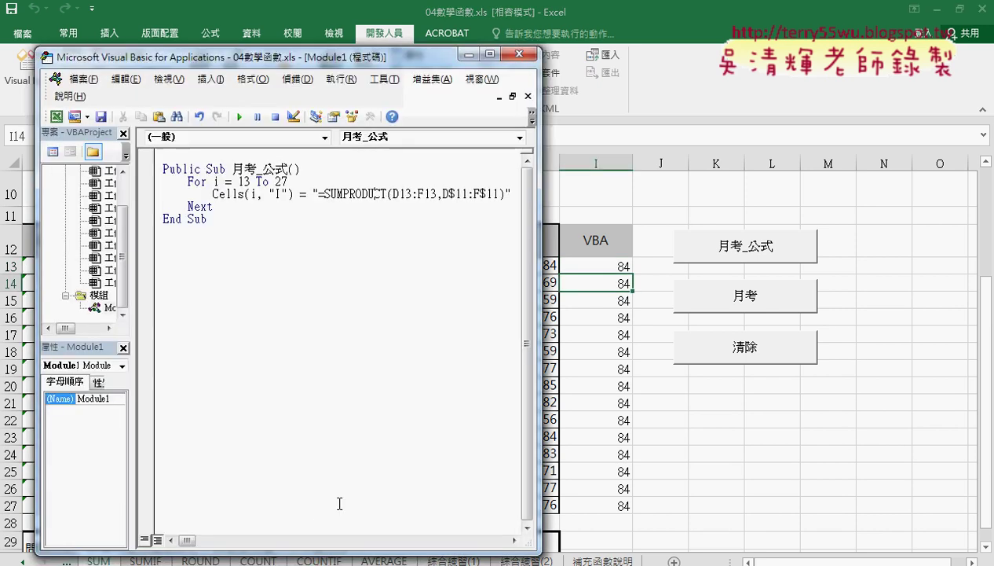
double_click(215, 182)
mouse_move(400, 194)
left_mouse_down()
mouse_move(429, 194)
mouse_move(400, 193)
left_mouse_up()
type("\"")
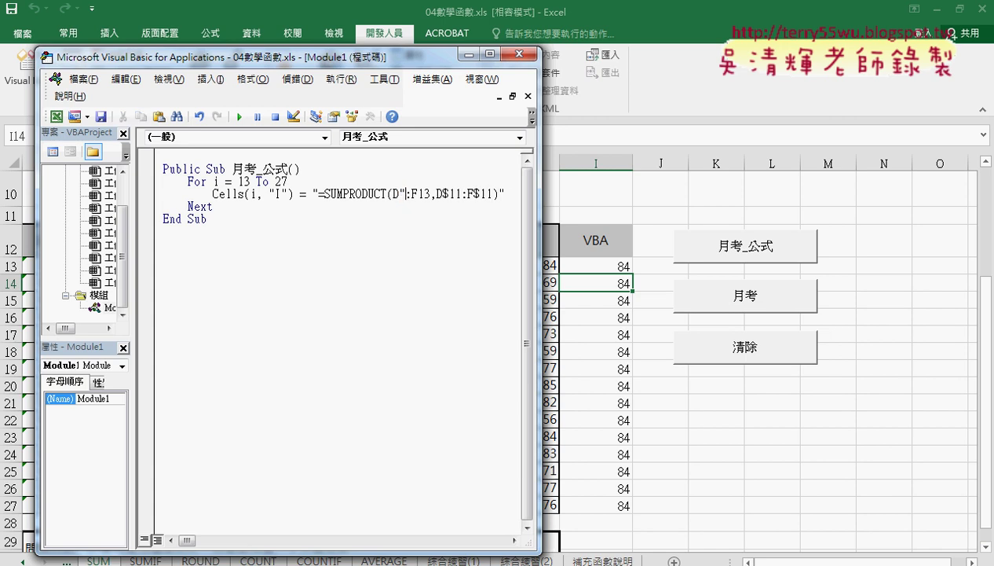
type("\"")
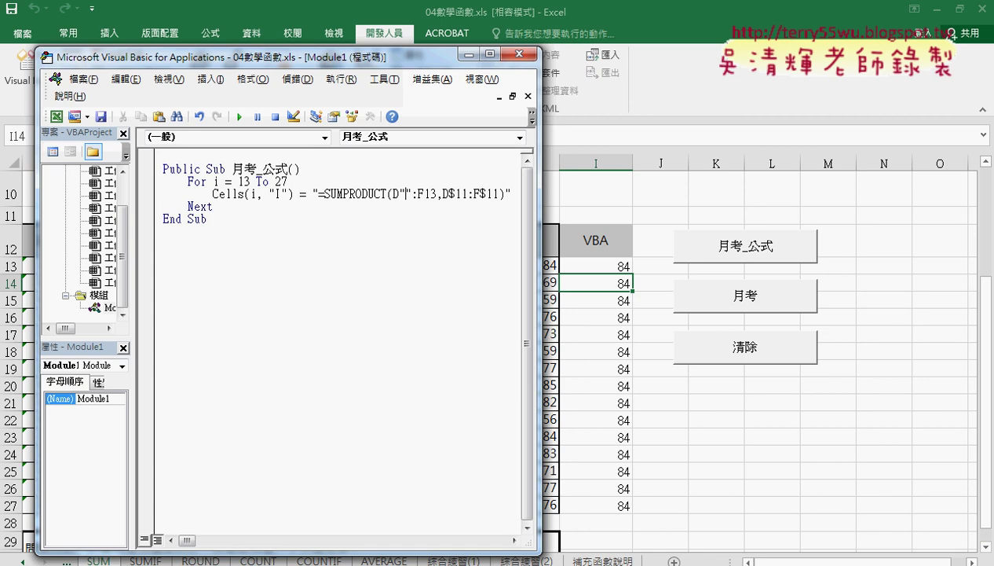
type("&&")
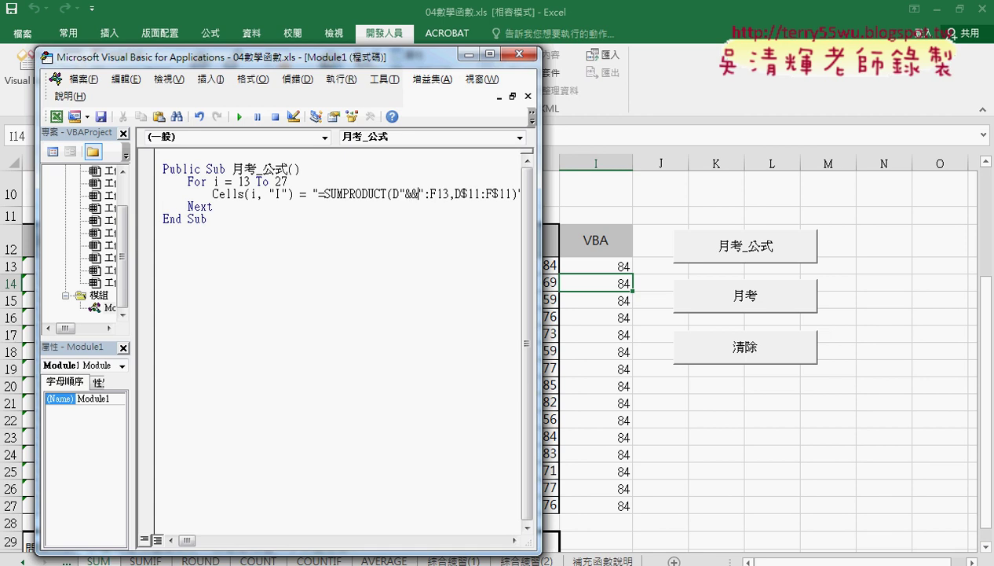
type("i")
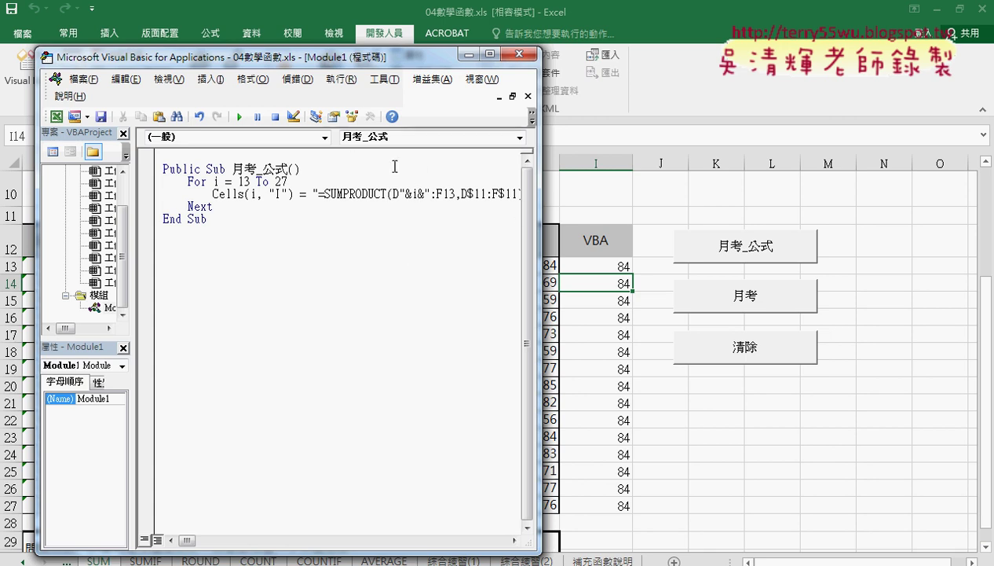
left_click_drag(406, 194, 425, 196)
- Space the piece out as " & i & " and widen the editor to fit the line
left_click(432, 194)
left_click(418, 194)
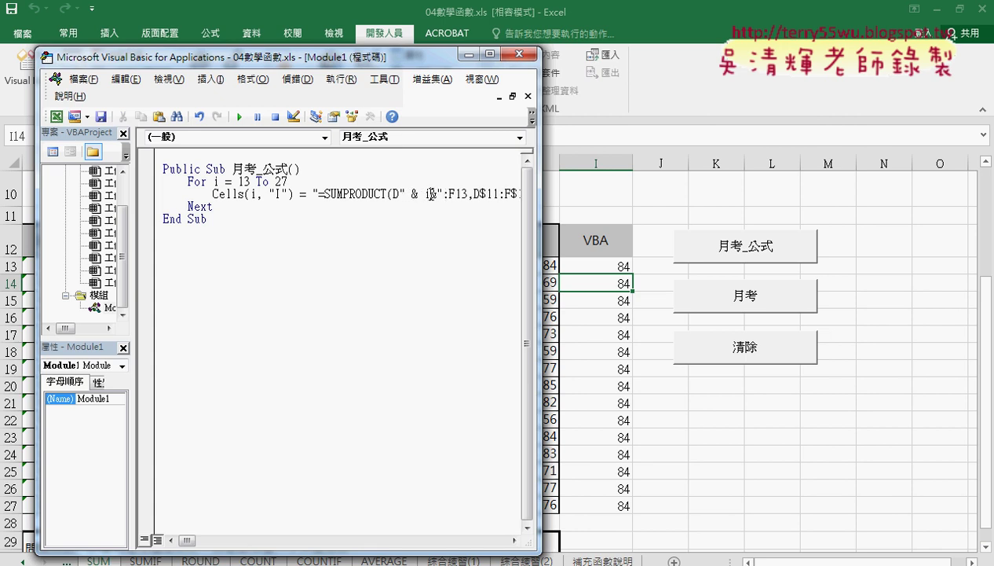
left_click(432, 194)
left_click(441, 194)
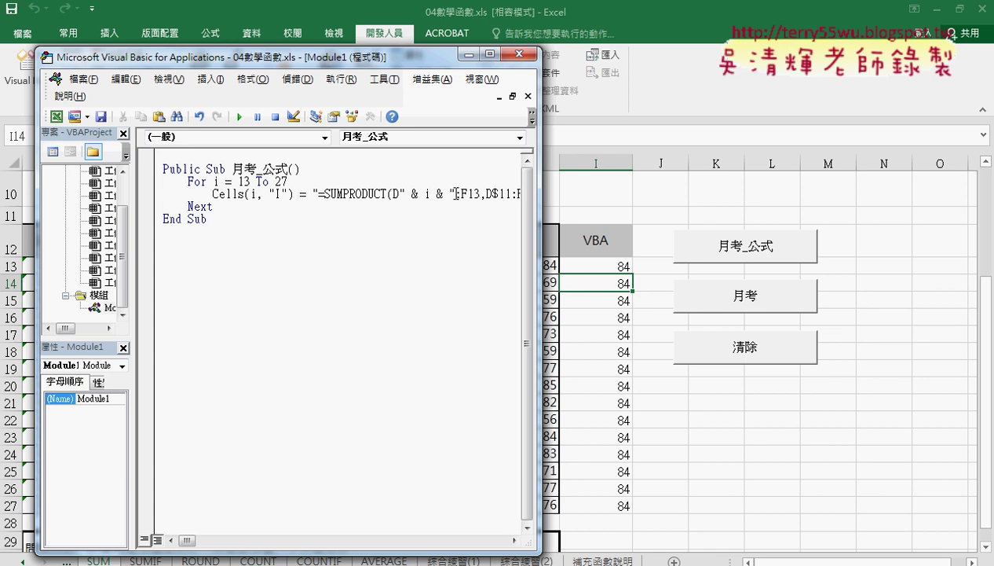
left_click_drag(455, 194, 400, 197)
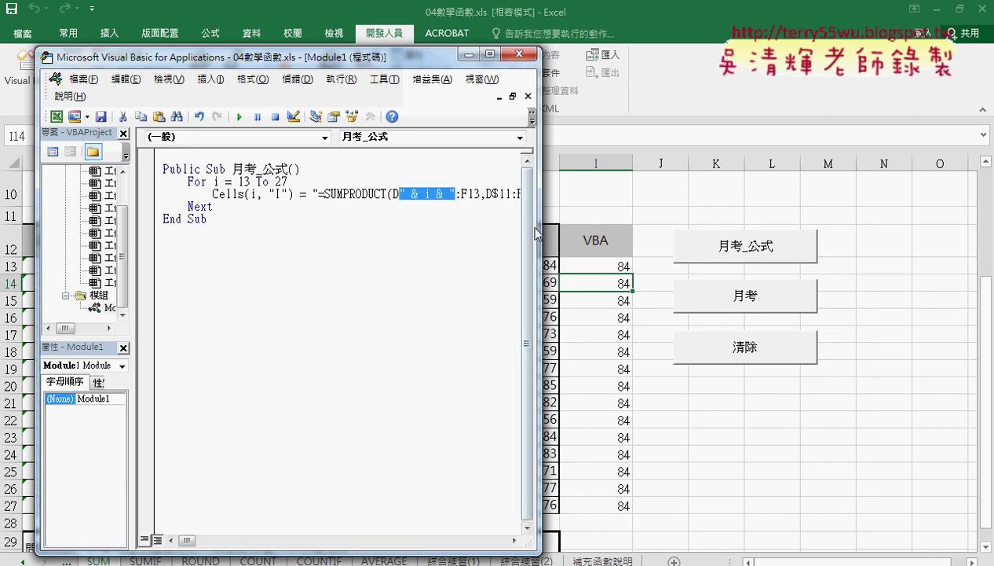
left_click_drag(538, 232, 609, 232)
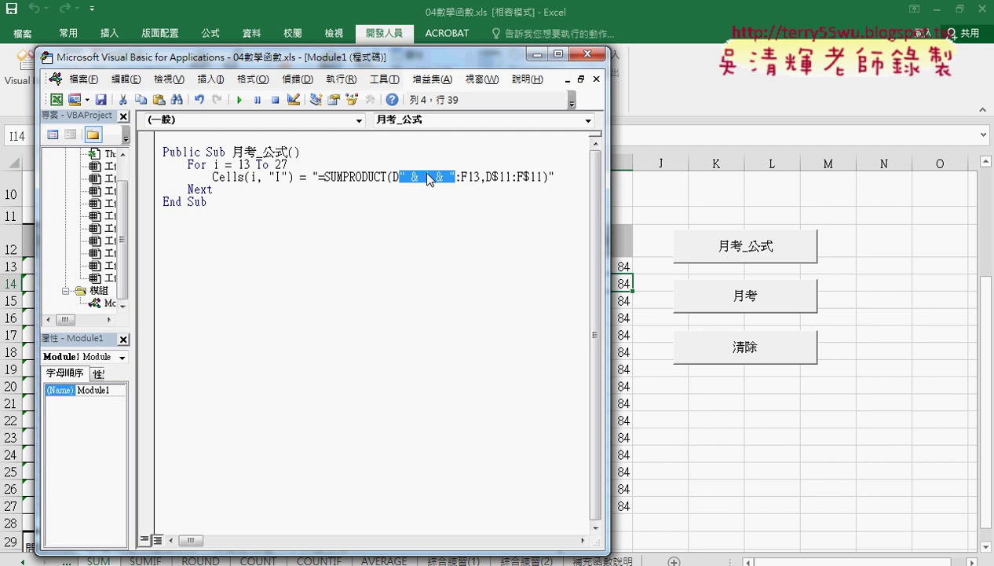
- Copy the " & i & " piece over the 13 after F, then compare it with the D piece
right_click(430, 179)
left_click(452, 201)
left_click_drag(466, 177, 479, 177)
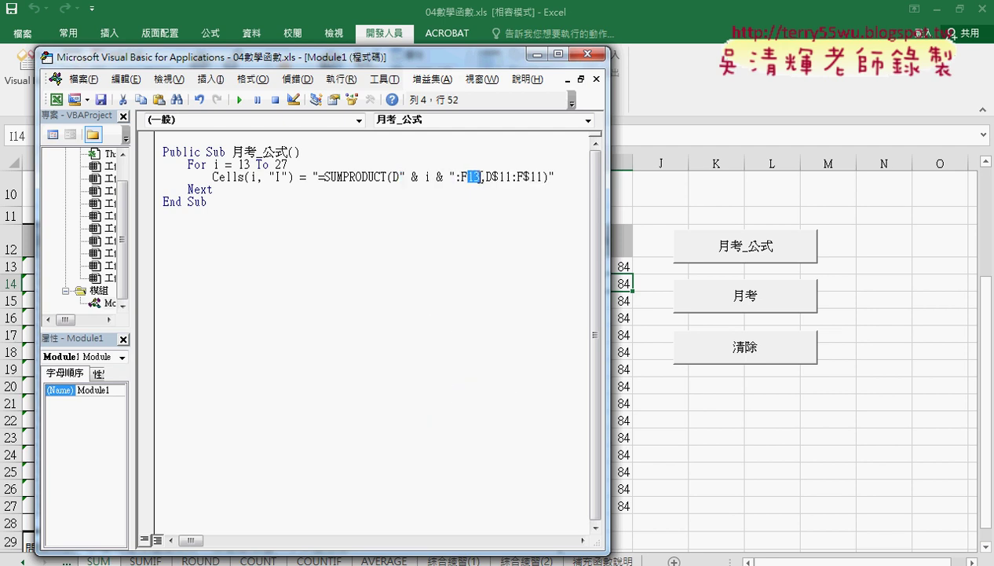
right_click(475, 181)
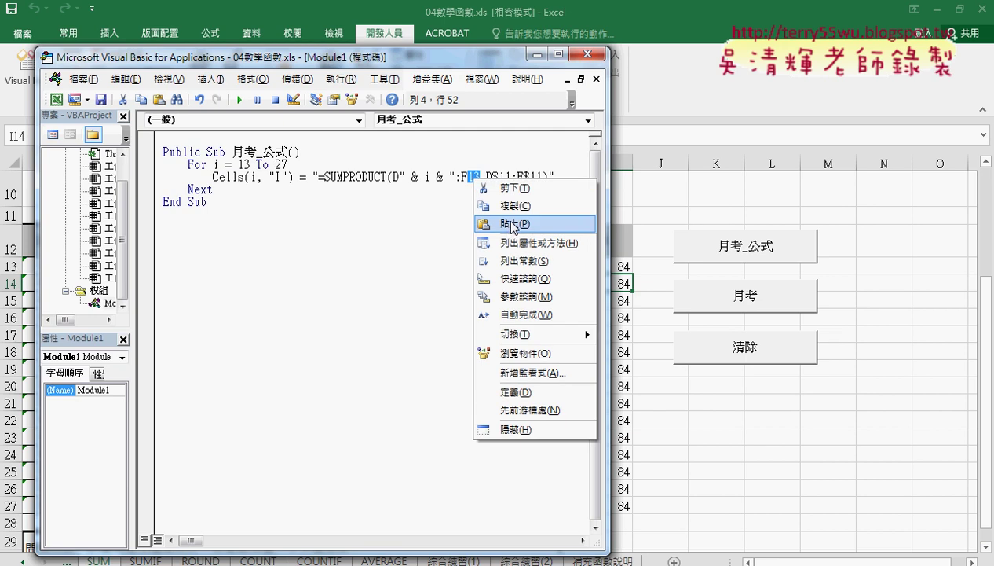
left_click(511, 224)
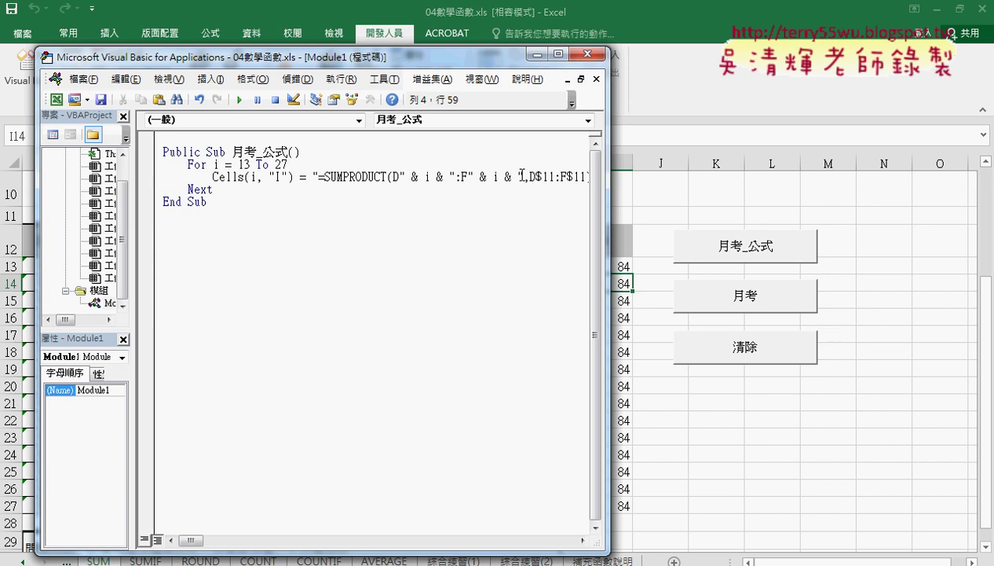
left_click_drag(523, 176, 471, 181)
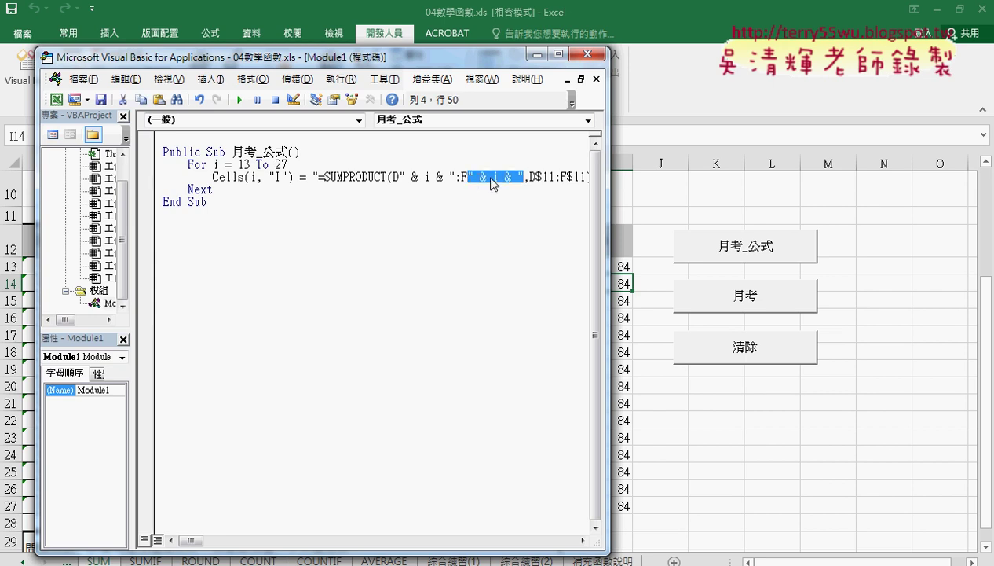
left_click_drag(399, 177, 456, 179)
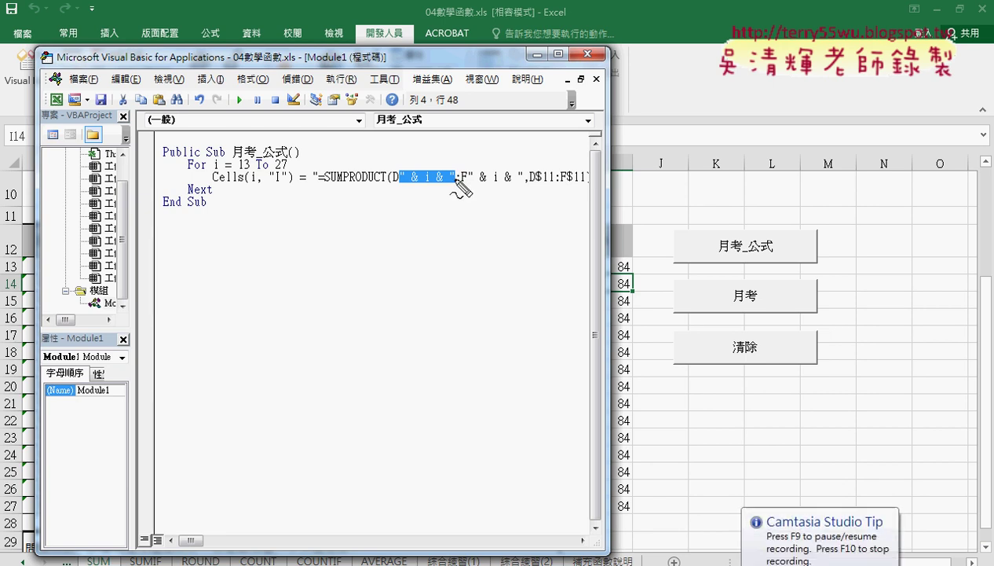
mouse_move(211, 170)
left_mouse_down()
mouse_move(253, 167)
mouse_move(373, 113)
mouse_move(418, 158)
mouse_move(429, 146)
left_mouse_up()
left_click_drag(385, 189, 515, 186)
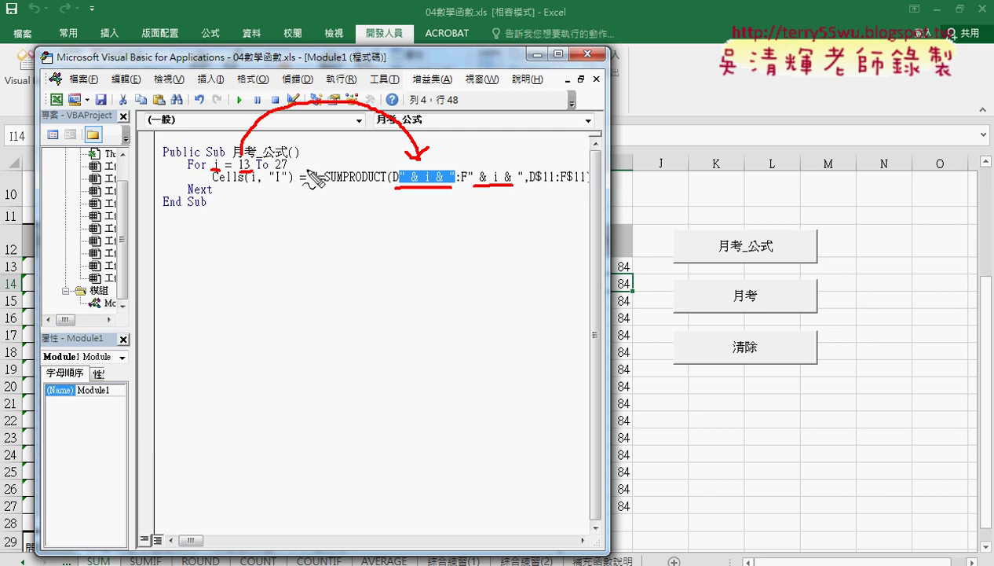
mouse_move(190, 191)
left_mouse_down()
mouse_move(171, 166)
mouse_move(187, 168)
left_mouse_up()
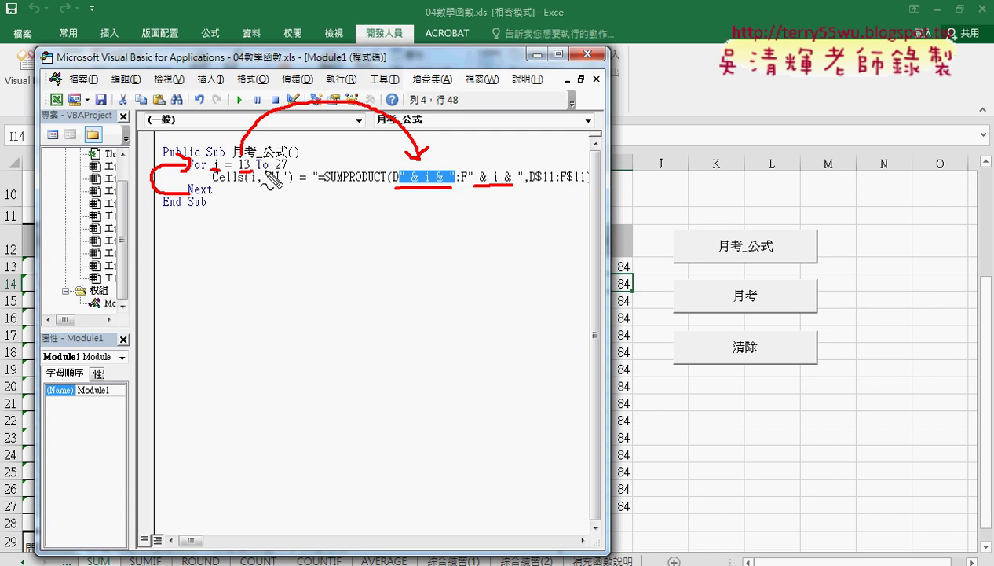
key("Escape")
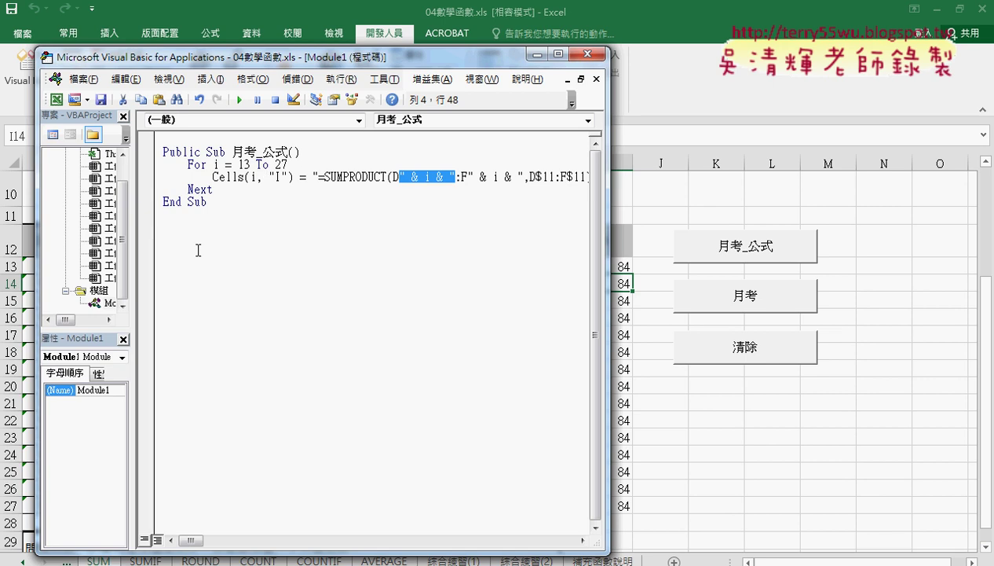
- Narrow the Project pane and code window, then run 月考_公式 to fill column I (84, 69, 59…)
left_click_drag(131, 243, 76, 242)
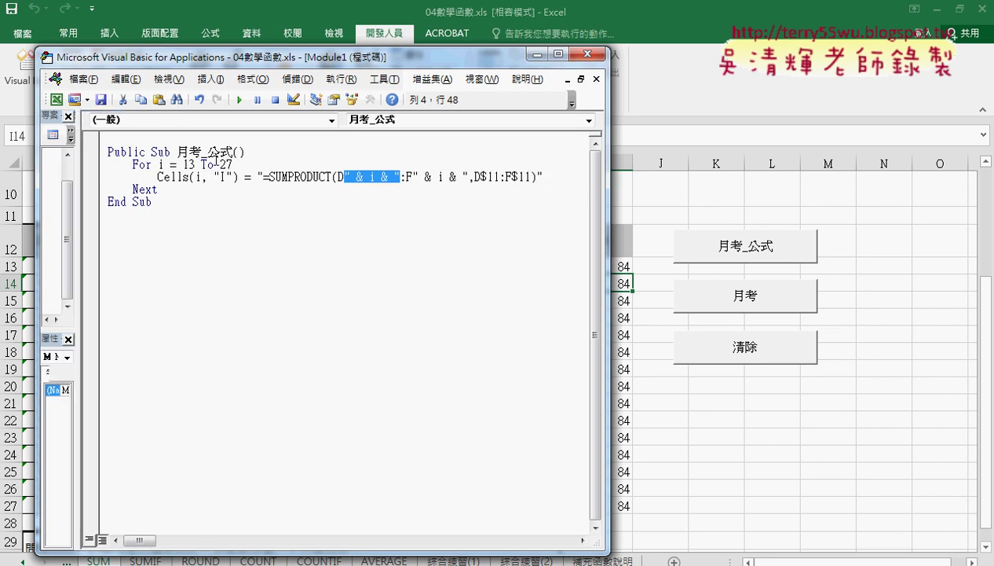
key("Left")
key("Left")
key("Left")
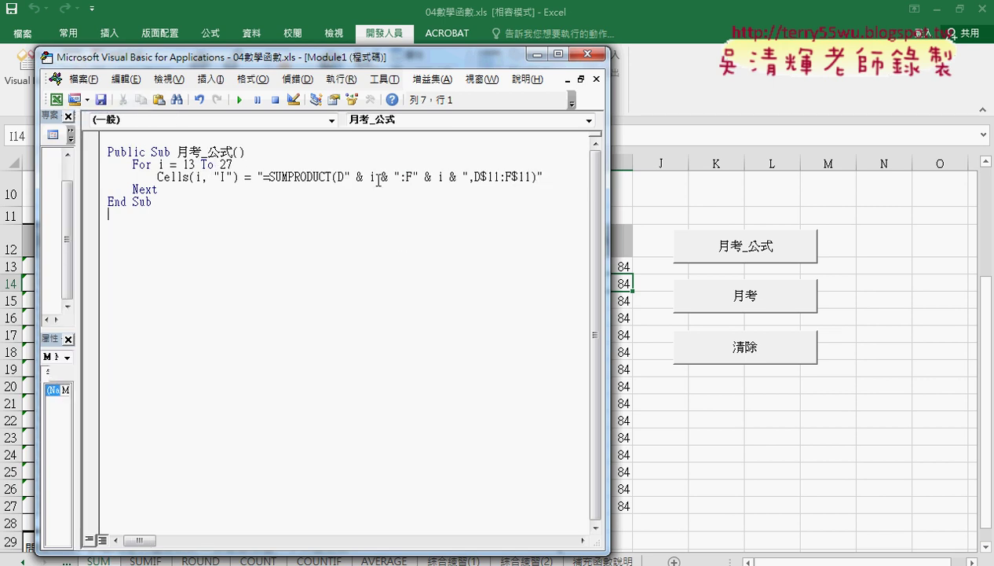
left_click_drag(609, 226, 559, 225)
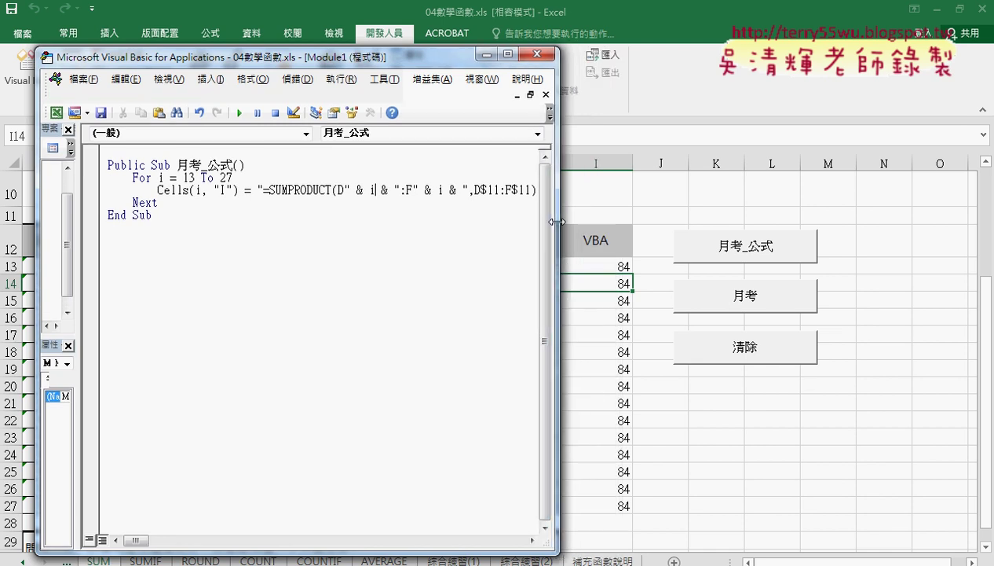
double_click(341, 190)
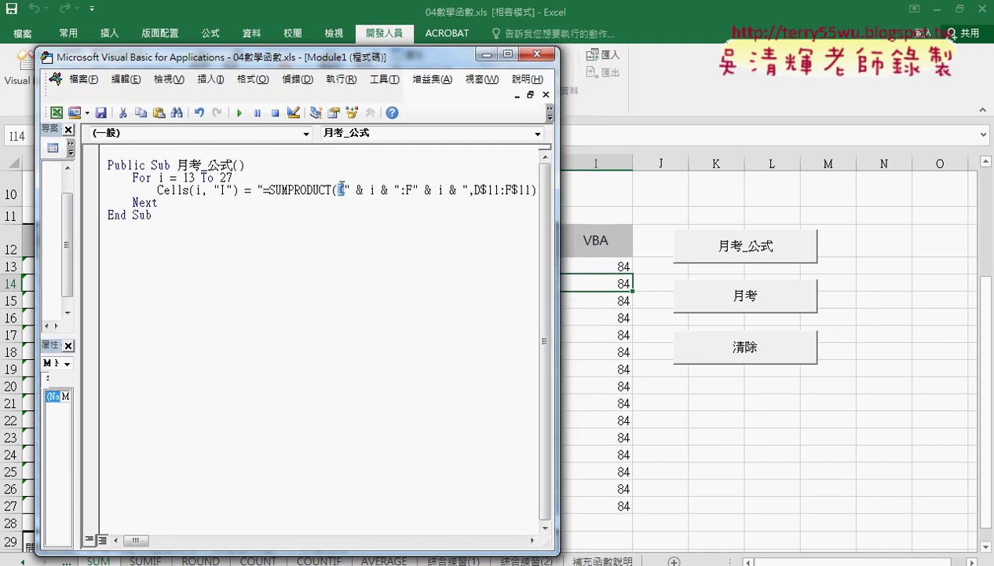
left_click(239, 115)
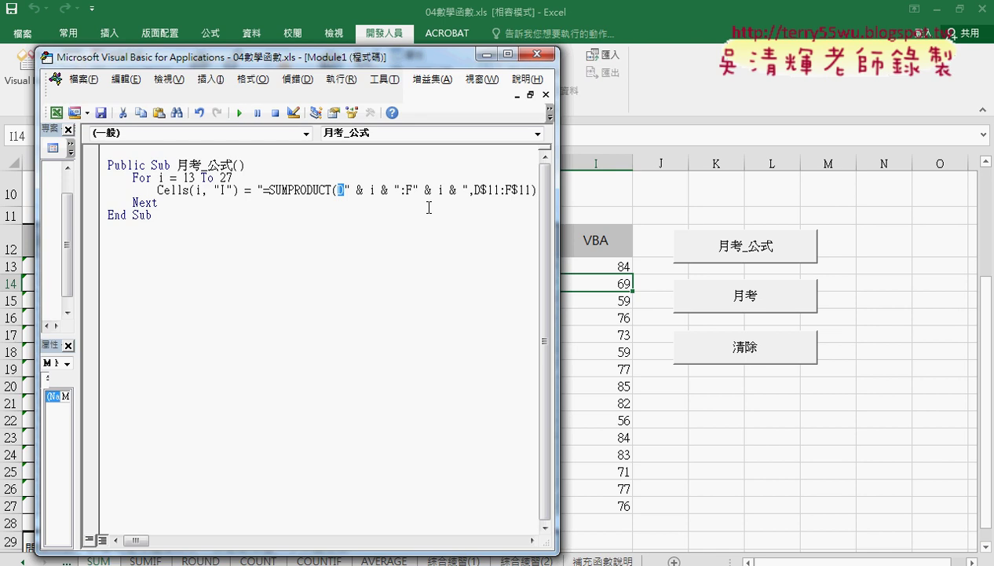
- Shrink the code window further to reveal column I and select the whole 月考_公式 procedure
left_click_drag(558, 226, 519, 227)
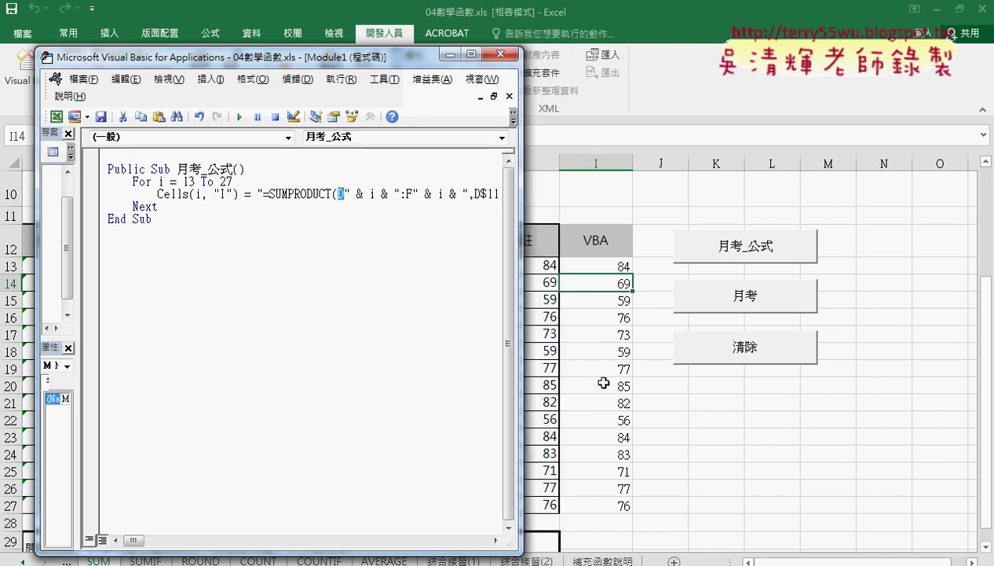
left_click(301, 204)
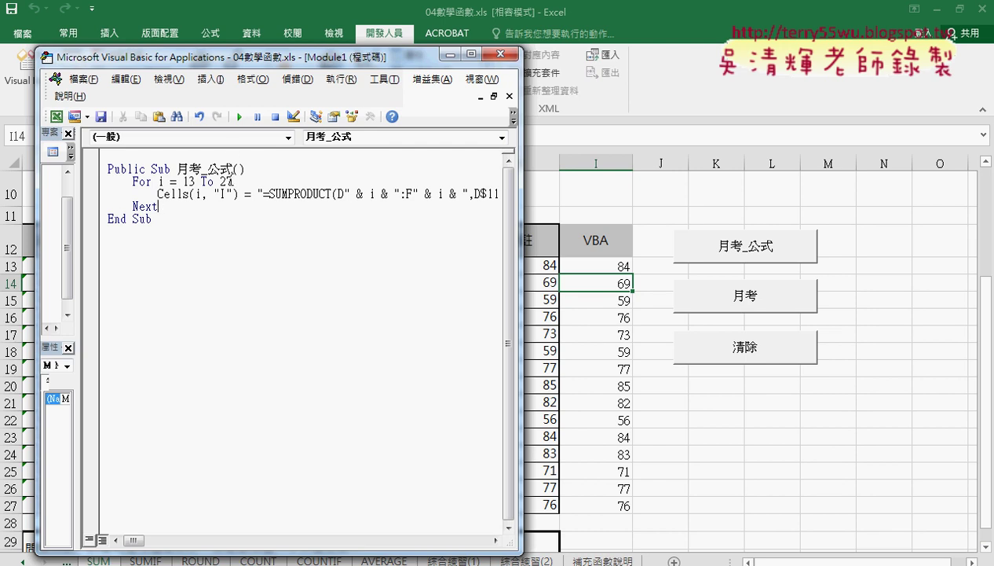
mouse_move(154, 221)
left_mouse_down()
mouse_move(103, 170)
mouse_move(126, 263)
left_mouse_up()
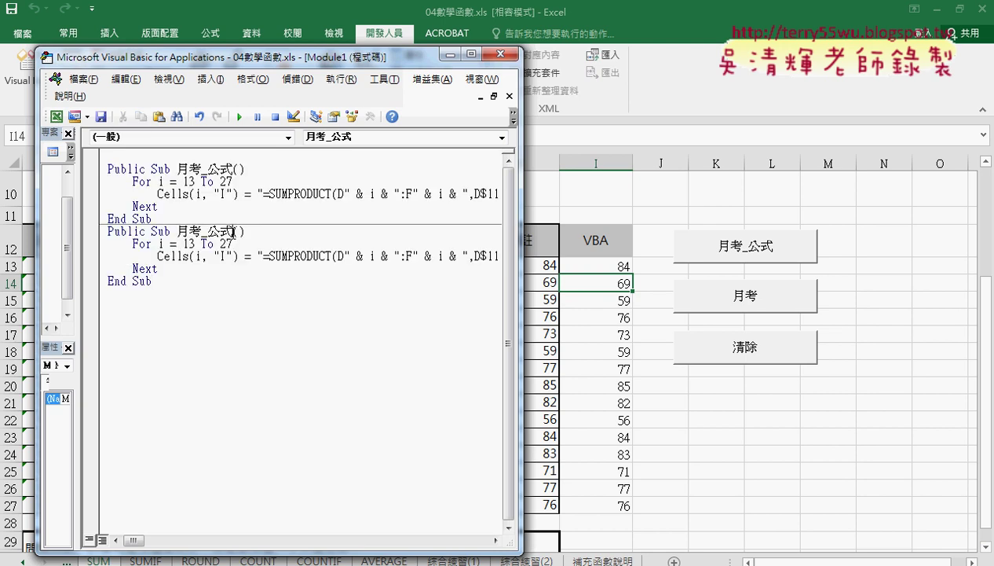
- Copy the procedure below the original and rename the copy 清除()
left_click_drag(233, 231, 177, 231)
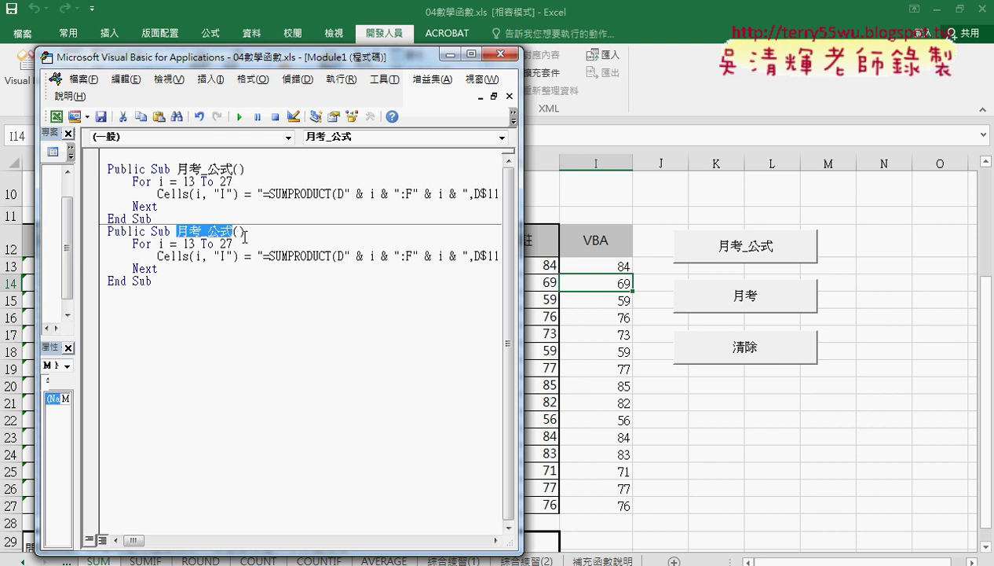
type("7")
key("BackSpace")
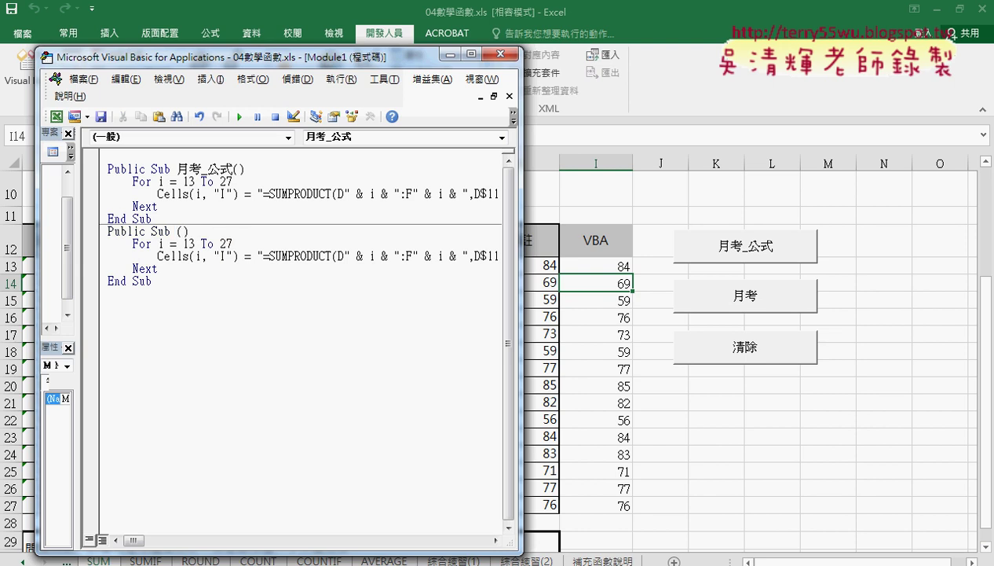
type("m")
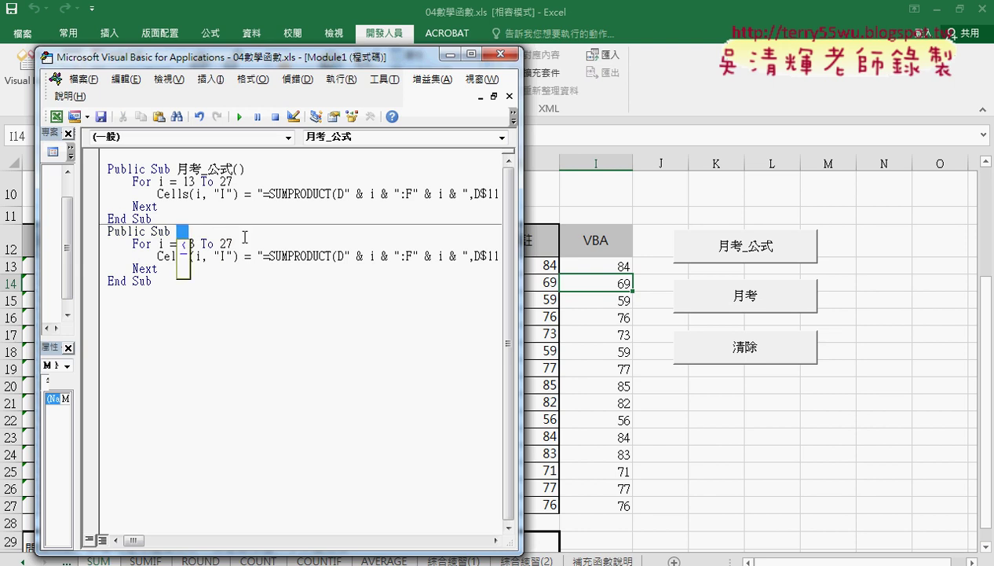
type("清t")
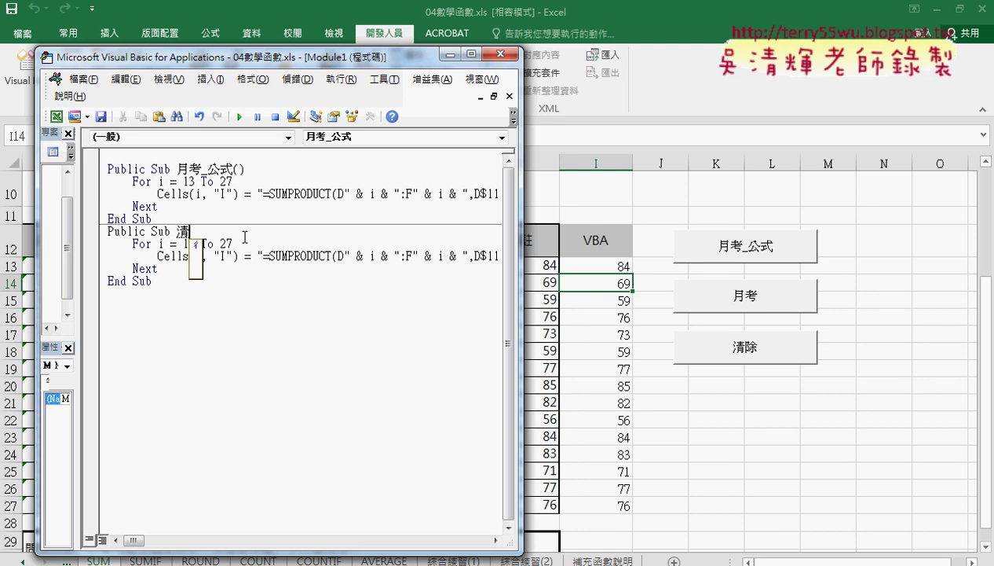
type("除()")
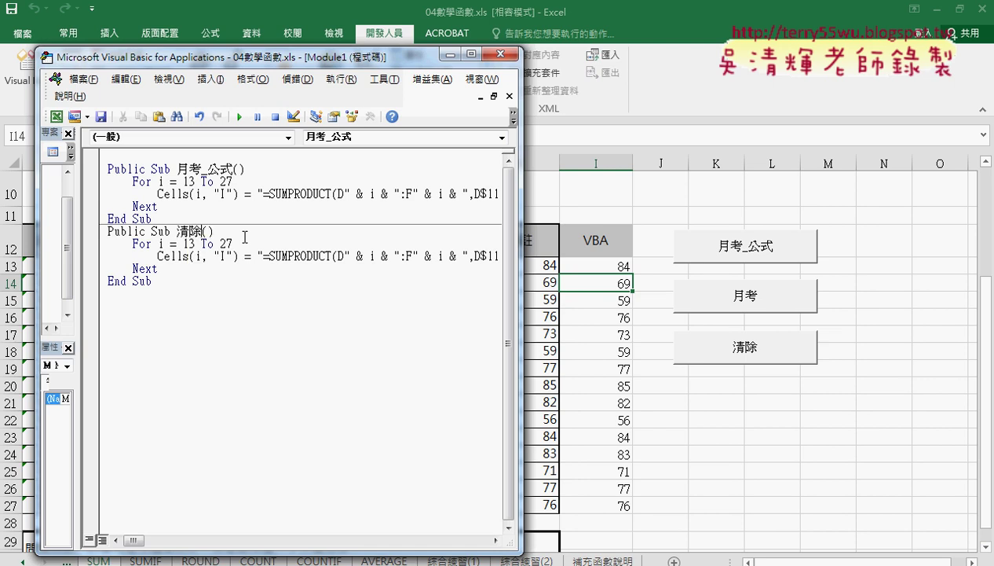
left_click(291, 279)
- In 清除, replace the SUMPRODUCT formula string with an empty "" value for Cells(i, "I")
mouse_move(264, 255)
left_mouse_down()
mouse_move(516, 261)
mouse_move(439, 261)
left_mouse_up()
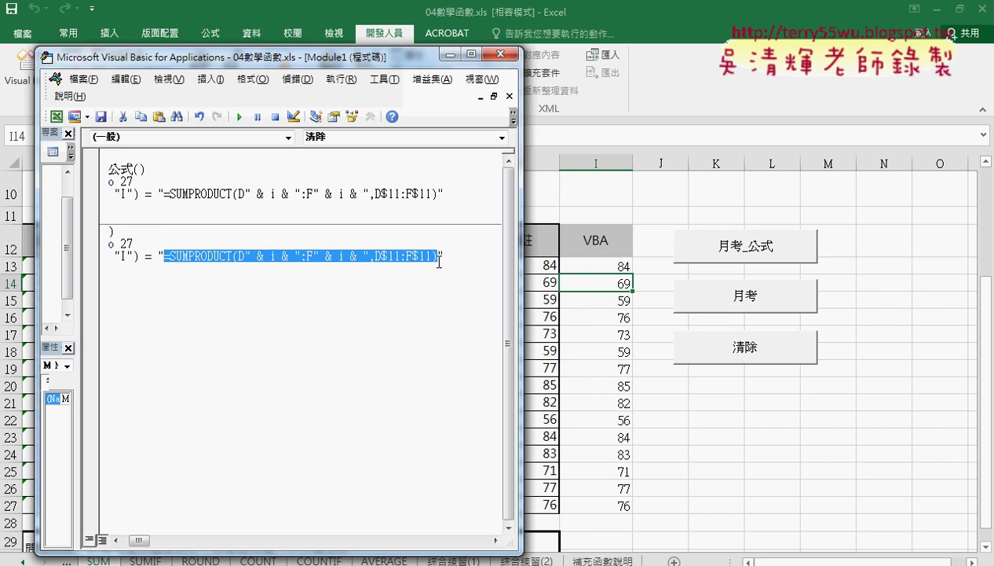
key("Delete")
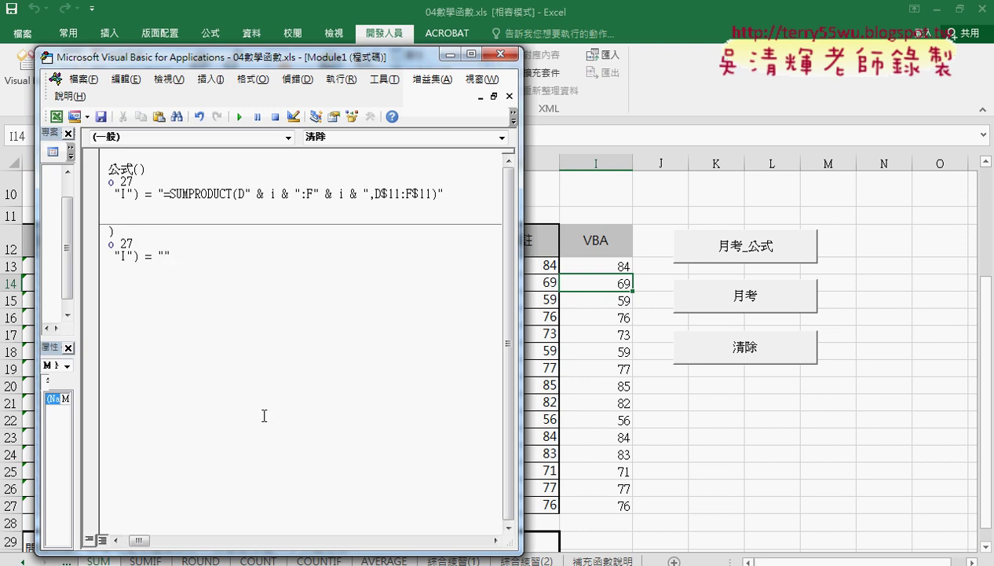
left_click_drag(141, 540, 114, 540)
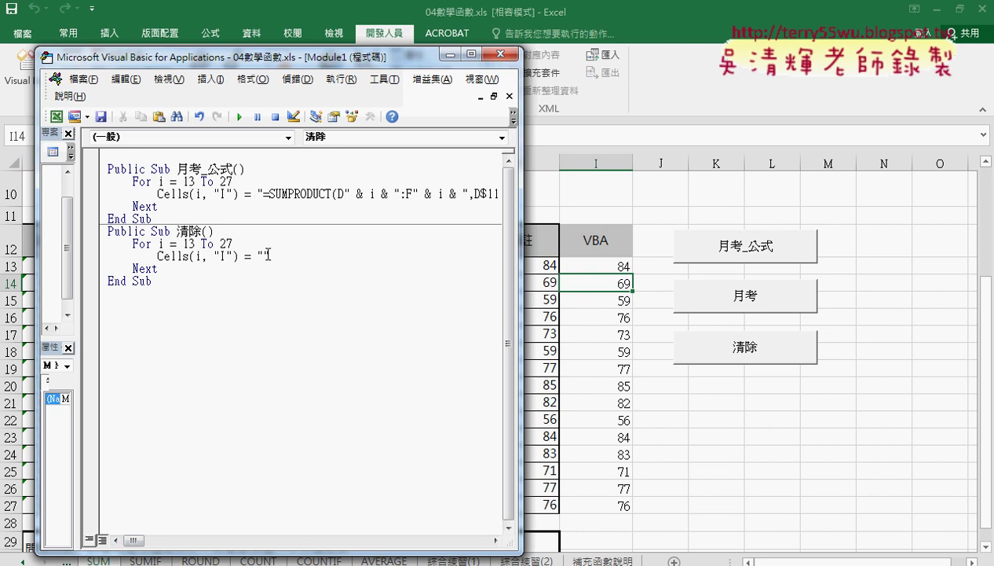
double_click(268, 254)
- Run 清除, then 月考_公式, then 清除 again, leaving I13:I27 empty
left_click(277, 253)
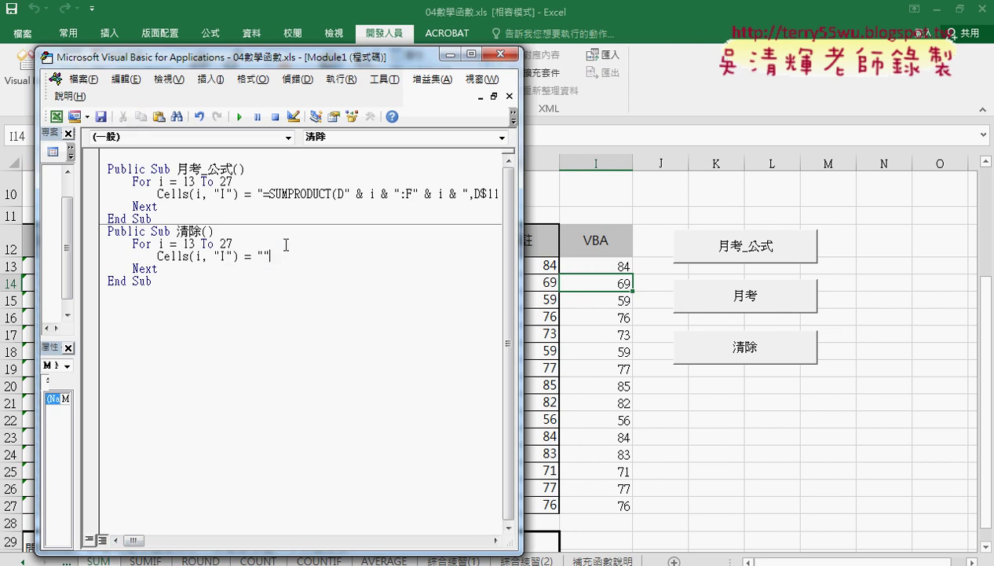
left_click(238, 120)
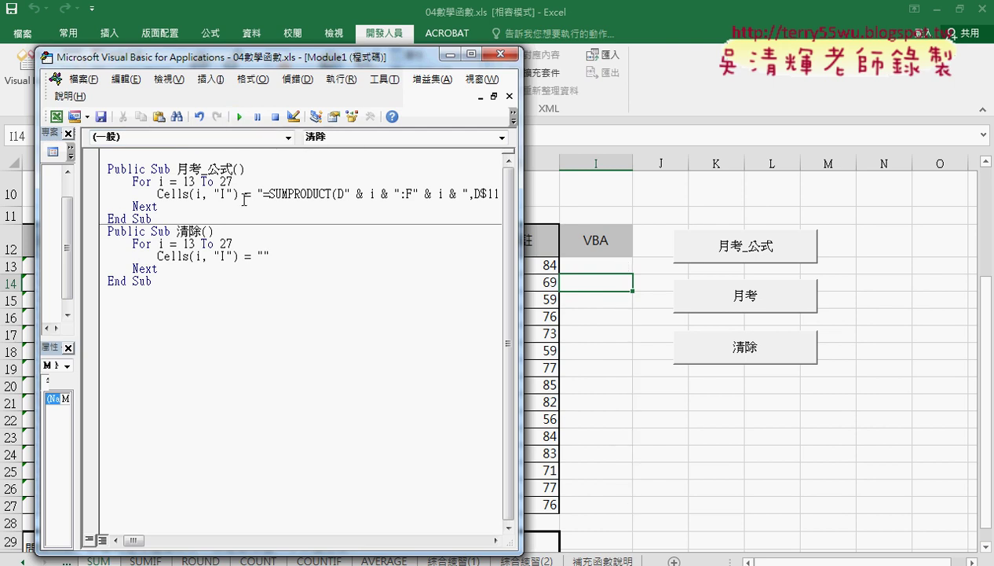
left_click(233, 120)
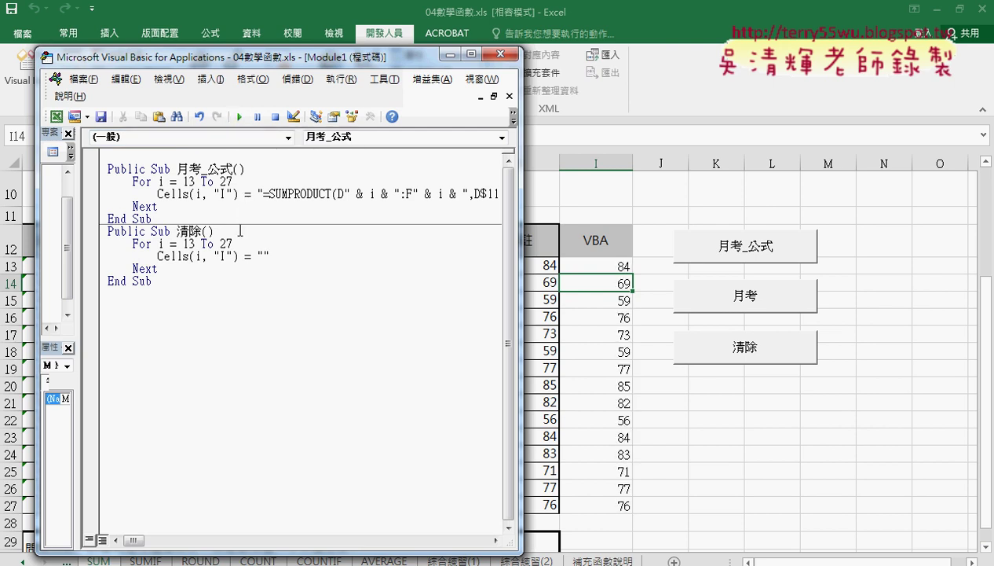
key("Down")
key("Down")
key("Down")
left_click(239, 117)
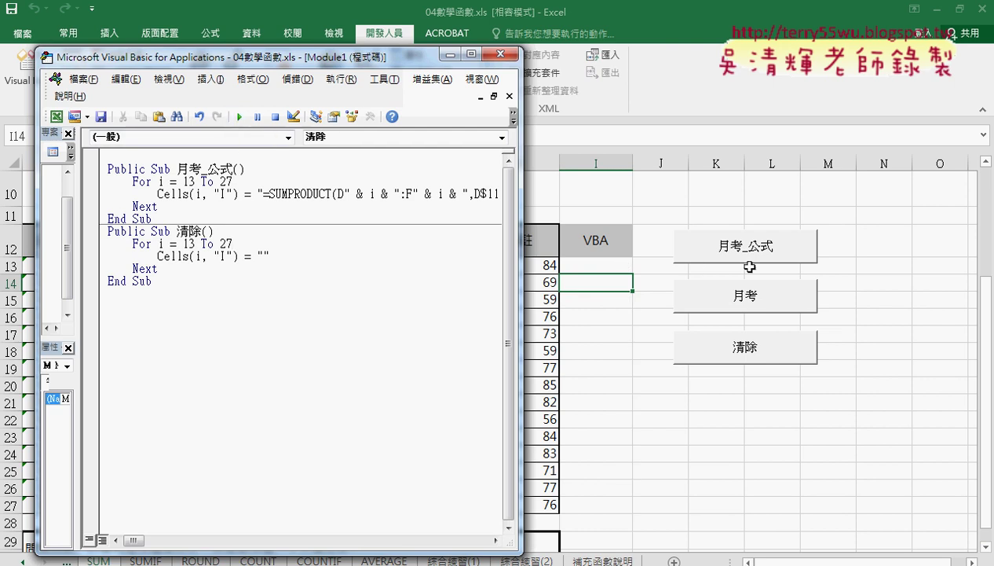